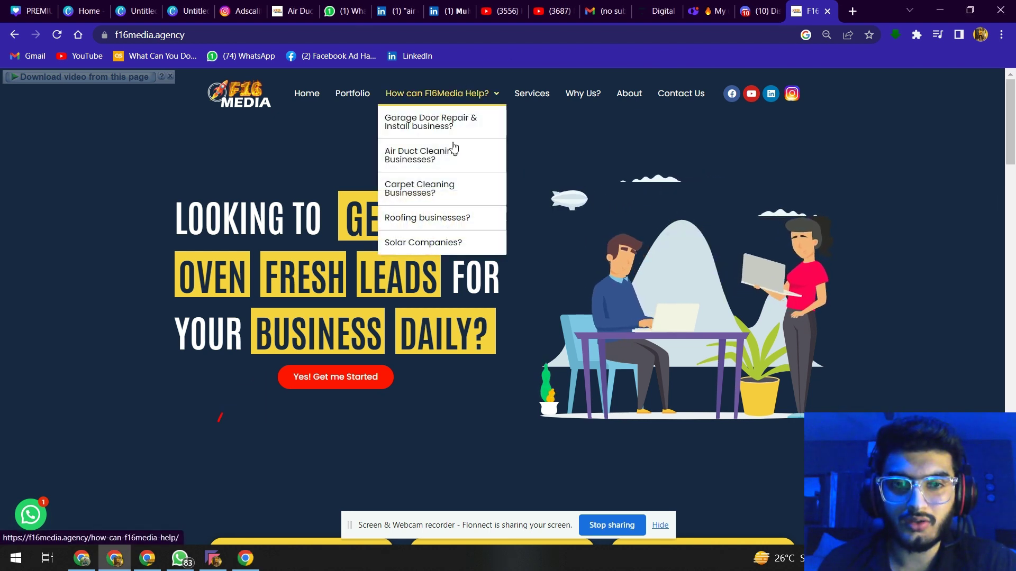
# Step: Go from F16 Media's Carpet Cleaning Businesses page to its Portfolio of lead results
pyautogui.click(427, 190)
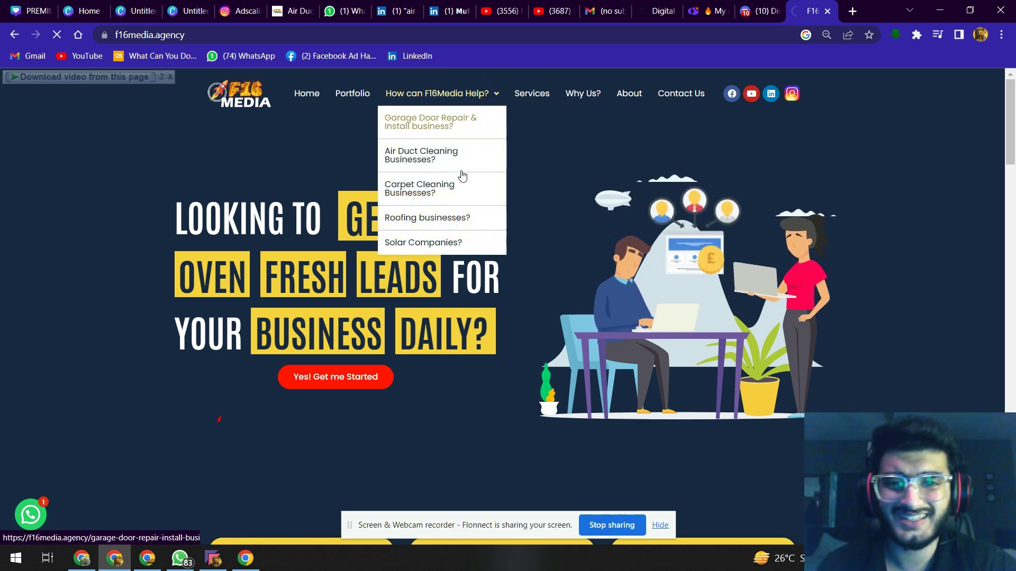
pyautogui.click(431, 191)
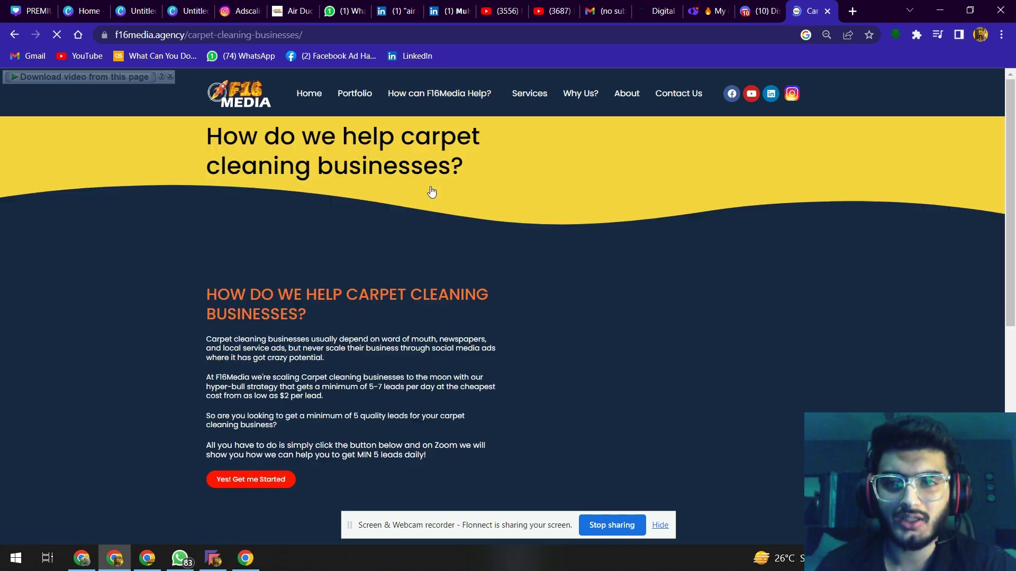
pyautogui.scroll(-4, 647, 348)
pyautogui.scroll(5, 654, 364)
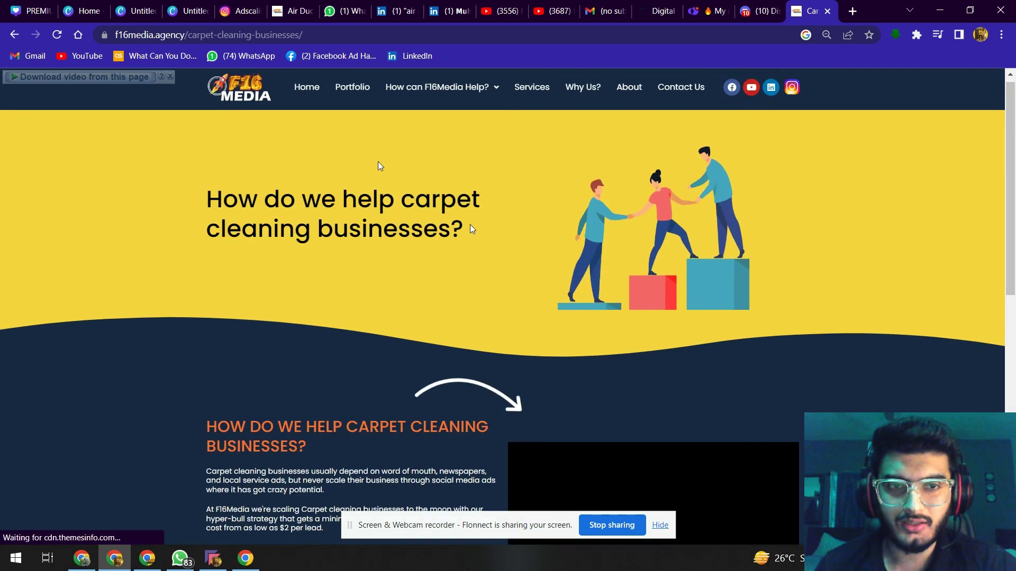
pyautogui.click(354, 94)
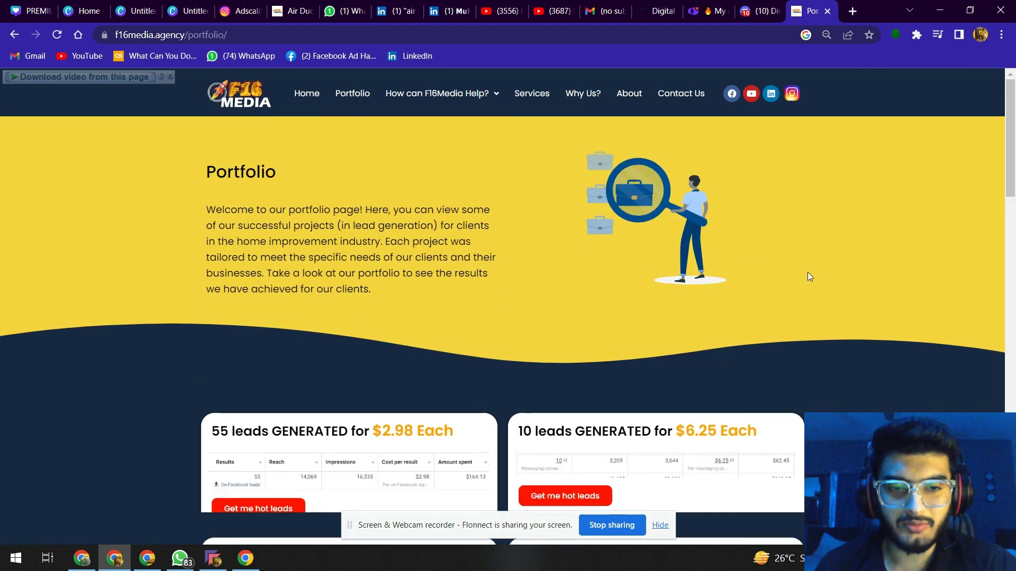
pyautogui.scroll(-3, 818, 279)
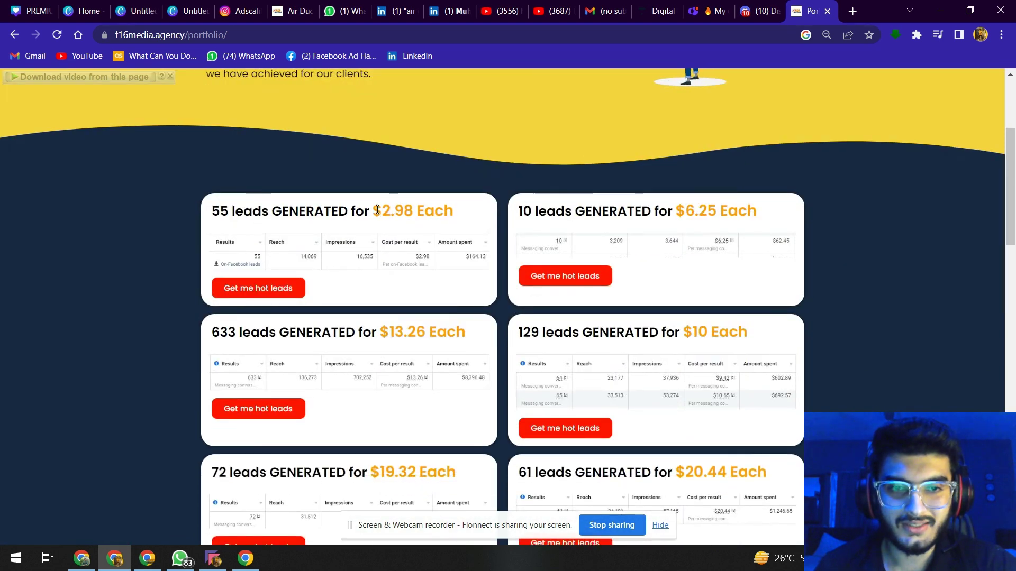
# Step: Highlight the $2.98-per-lead result card, then return to the Ads Manager draft
pyautogui.moveTo(373, 210); pyautogui.dragTo(457, 220)
pyautogui.click(450, 217)
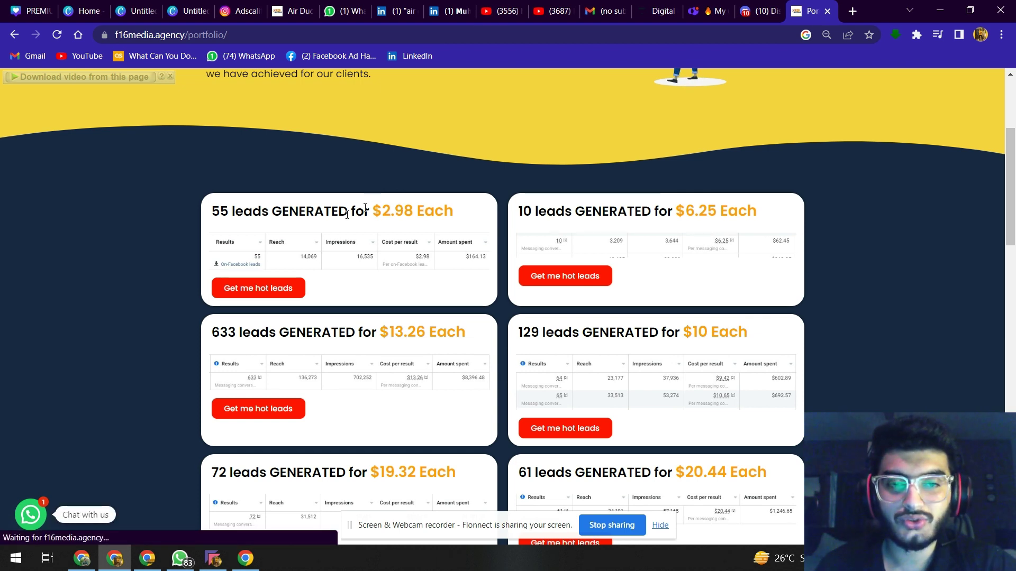
pyautogui.click(82, 558)
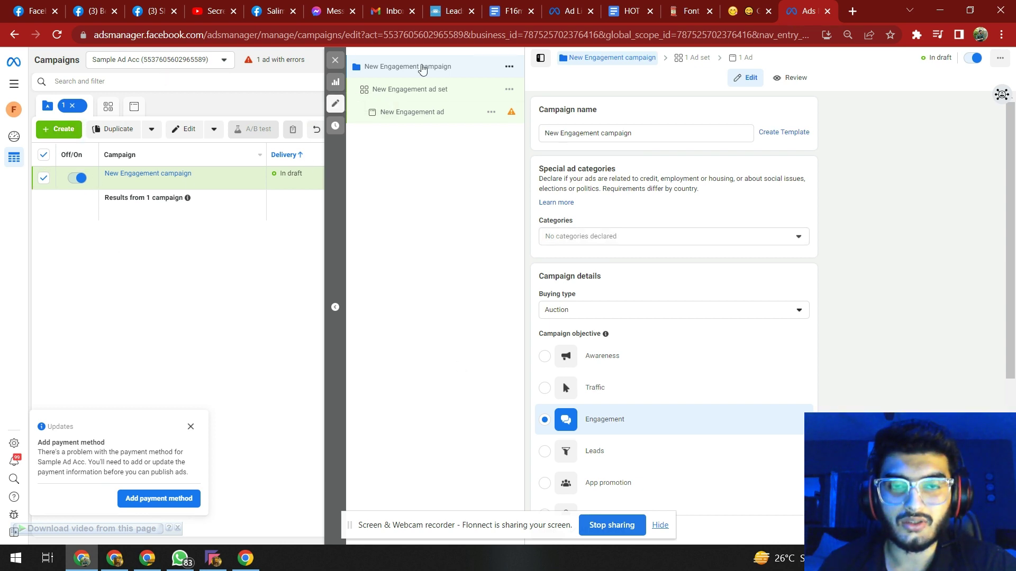
pyautogui.scroll(-2, 644, 226)
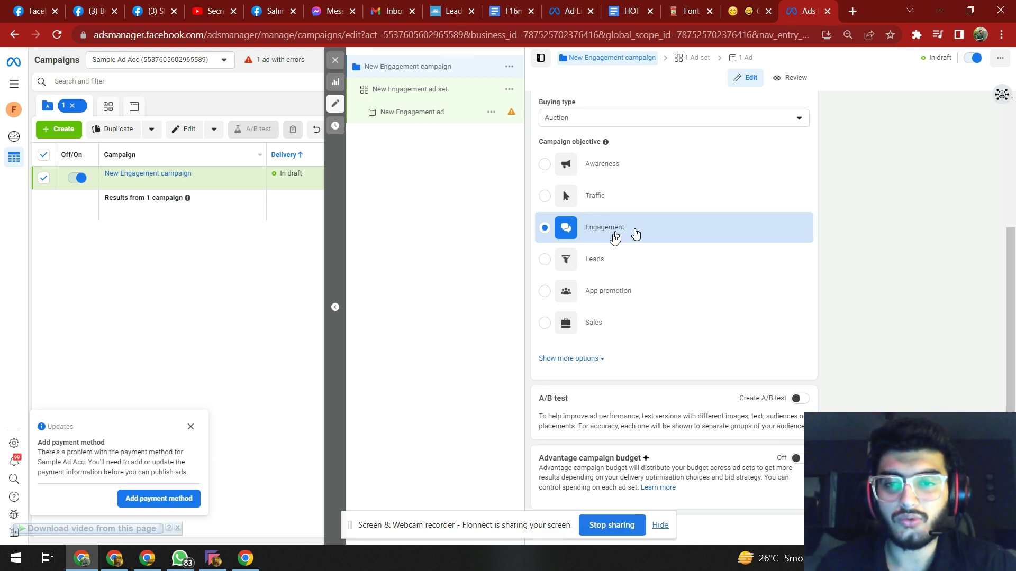
# Step: With Auction buying and the Engagement objective confirmed, open the New Engagement ad set
pyautogui.click(429, 88)
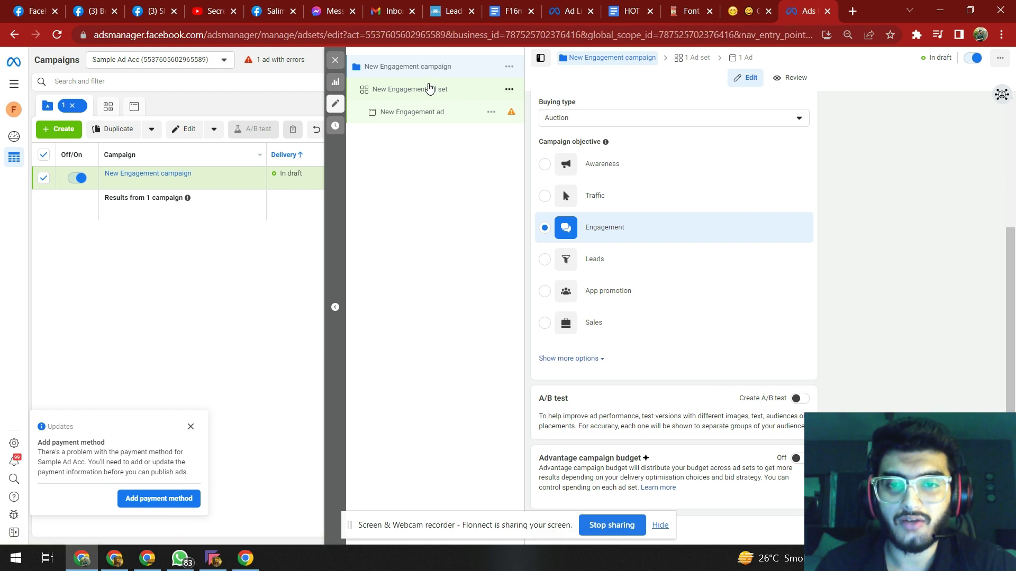
pyautogui.scroll(-3, 806, 297)
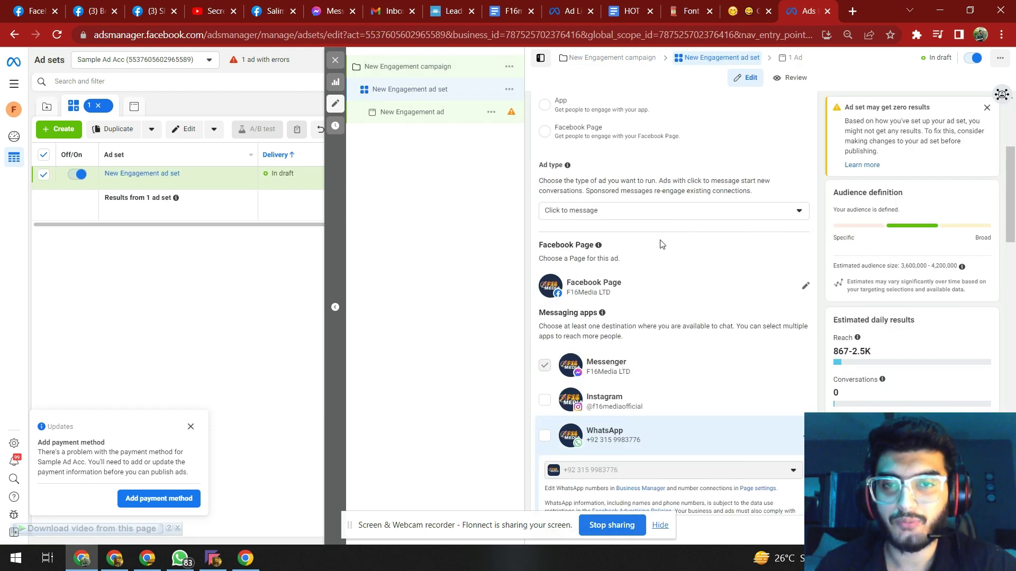
pyautogui.scroll(3, 822, 251)
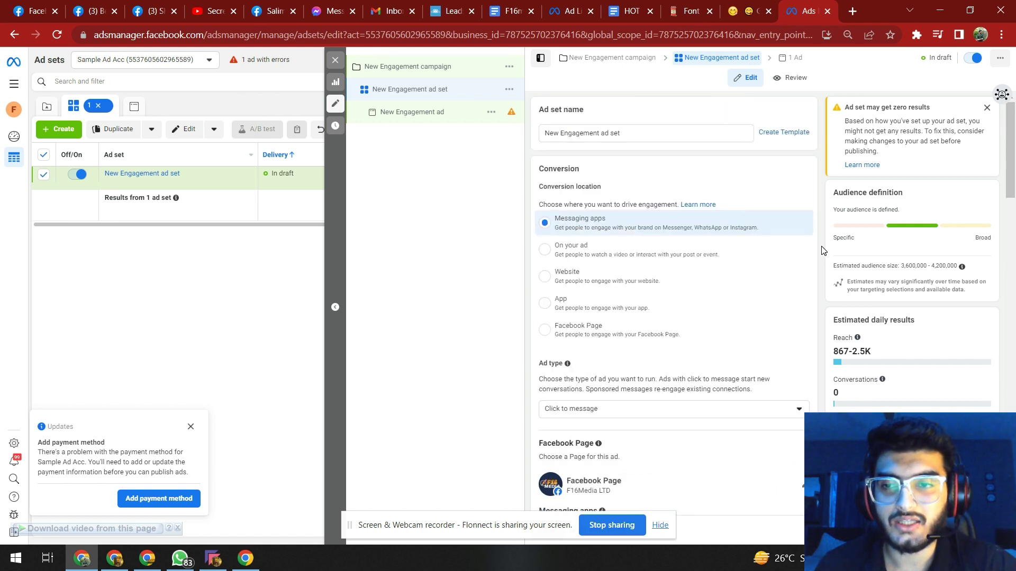
pyautogui.scroll(-3, 822, 251)
pyautogui.scroll(-3, 823, 251)
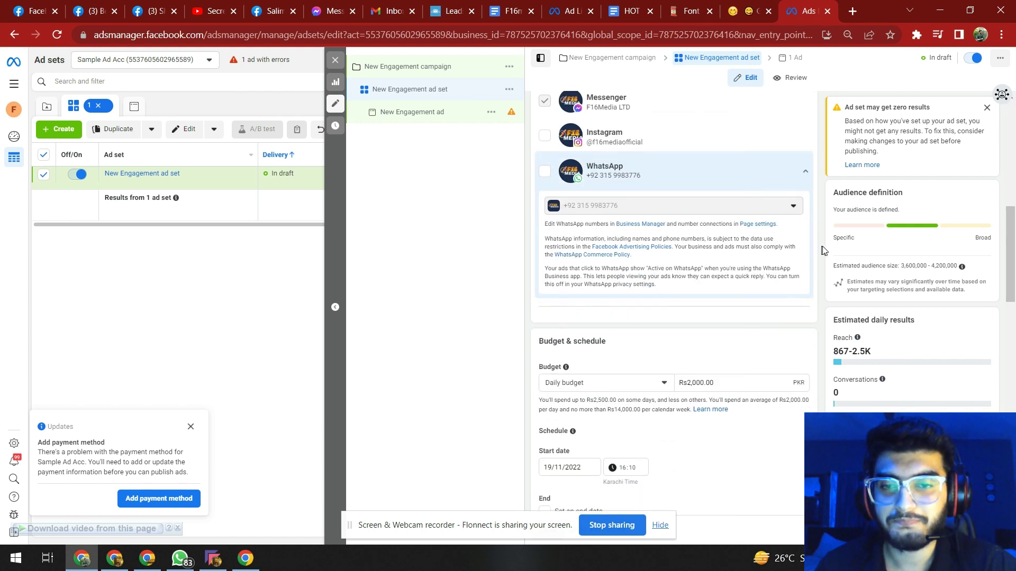
pyautogui.scroll(-2, 767, 253)
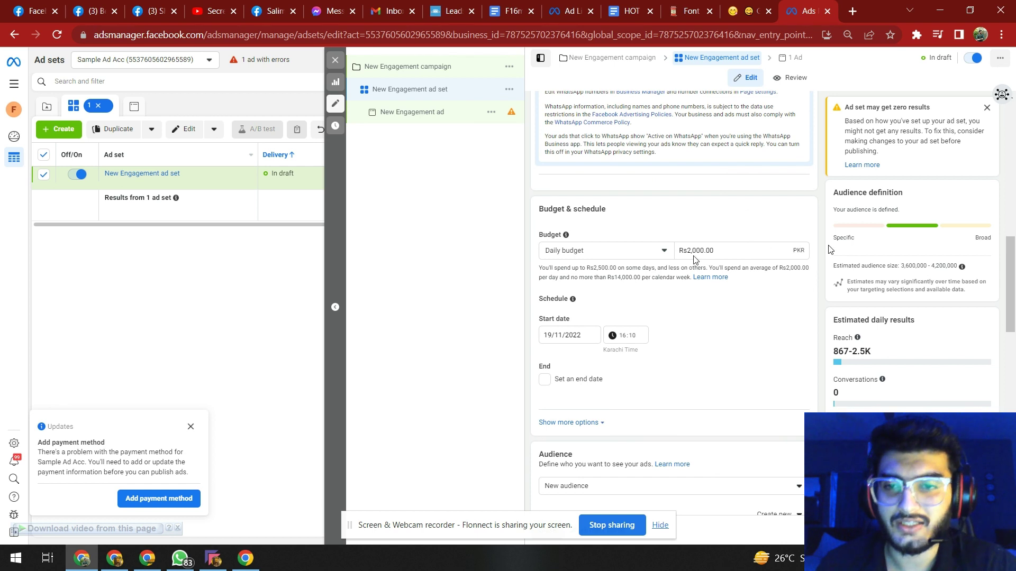
# Step: Replace the Rs2,000 daily budget amount with Rs300
pyautogui.moveTo(717, 251); pyautogui.dragTo(706, 249)
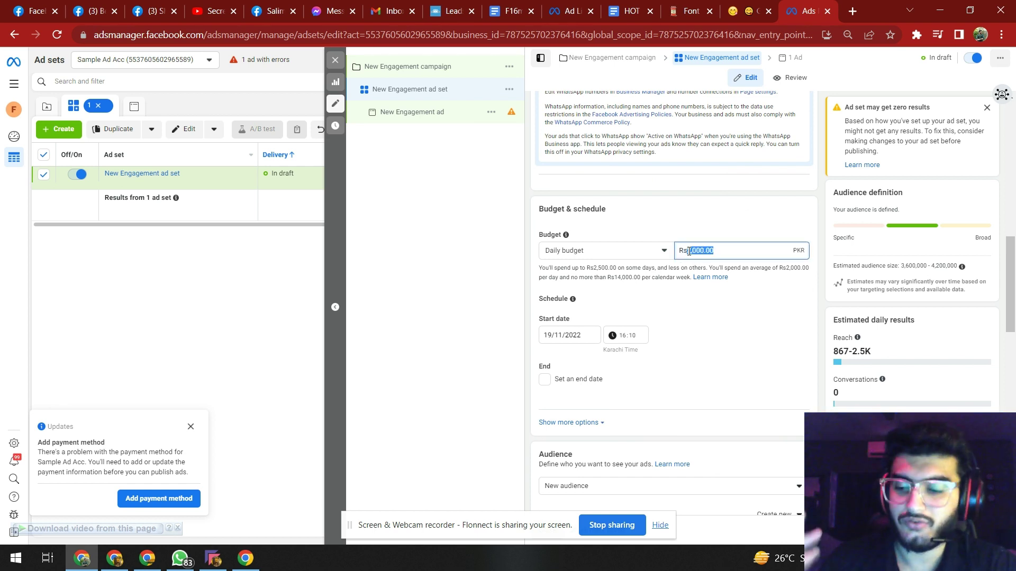
pyautogui.write('50')
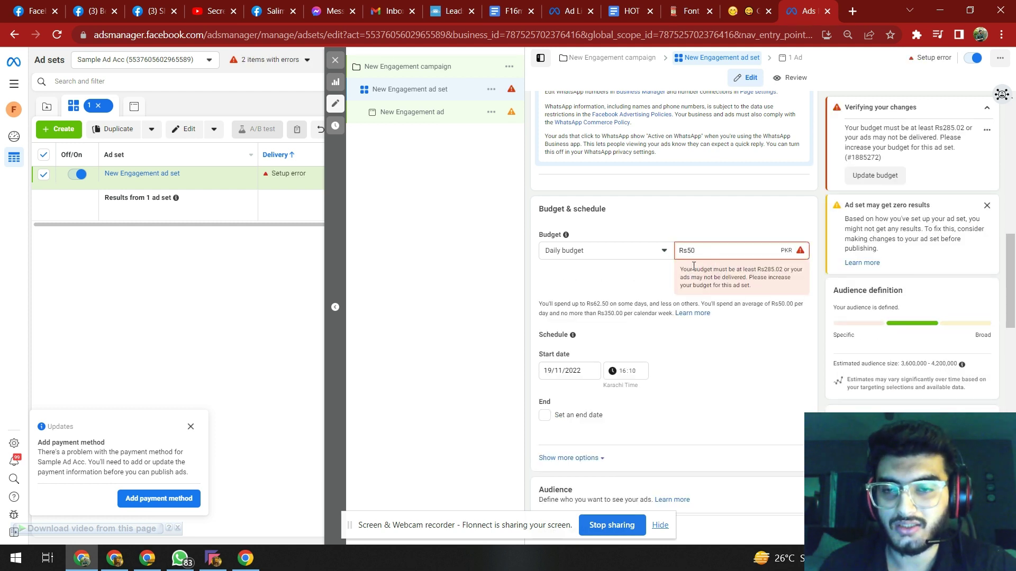
pyautogui.press('BackSpace')
pyautogui.press('BackSpace')
pyautogui.write('300')
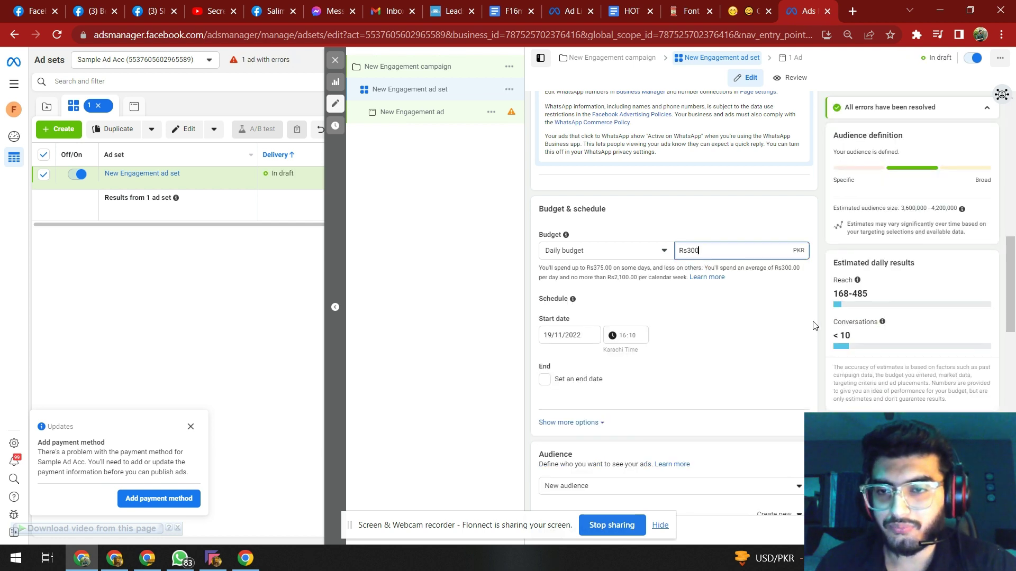
pyautogui.click(760, 284)
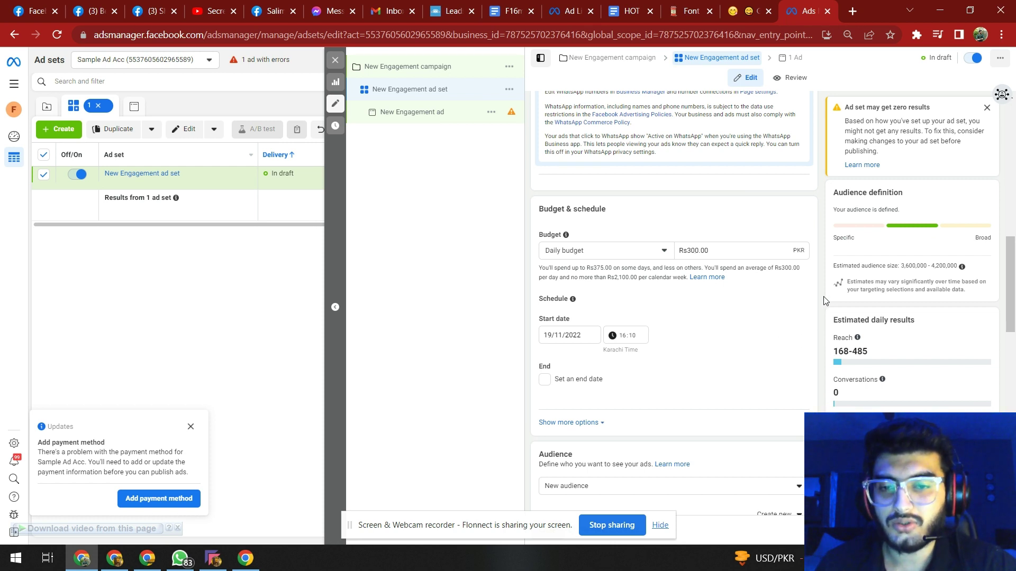
pyautogui.scroll(-2, 822, 301)
pyautogui.scroll(-2, 823, 300)
pyautogui.moveTo(675, 351)
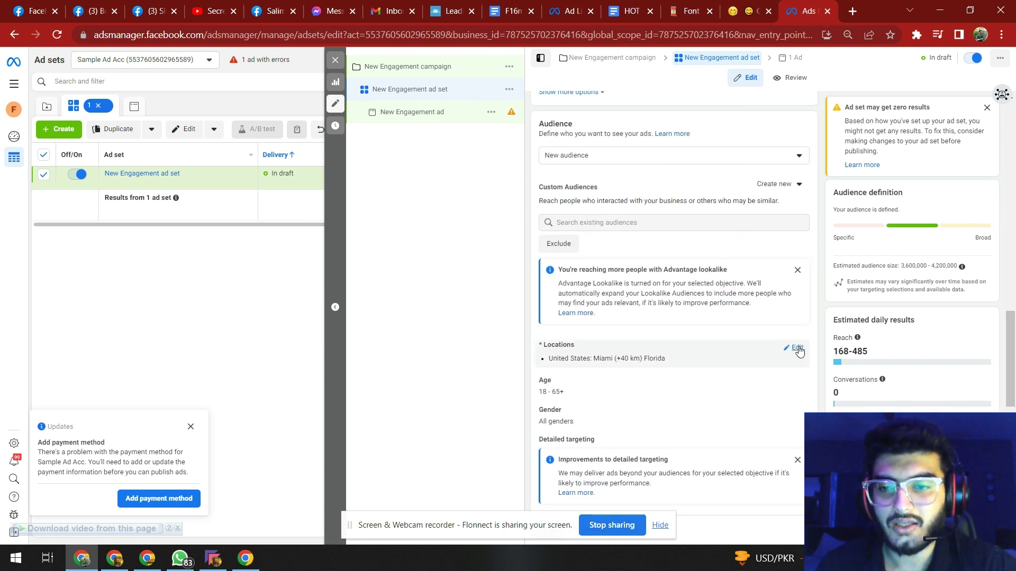
# Step: Replace the Miami, Florida target location with Austin, Texas
pyautogui.click(797, 348)
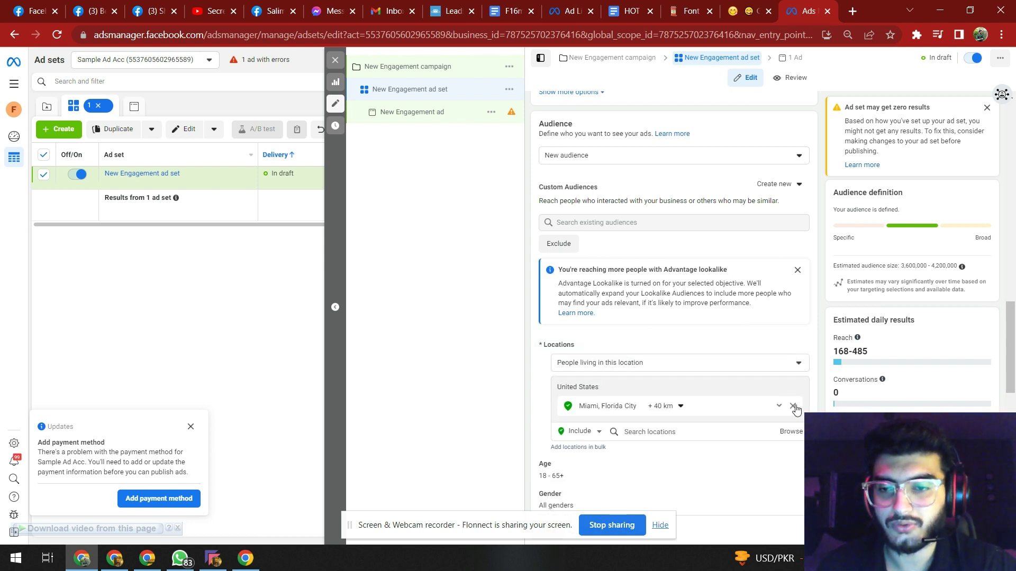
pyautogui.click(794, 406)
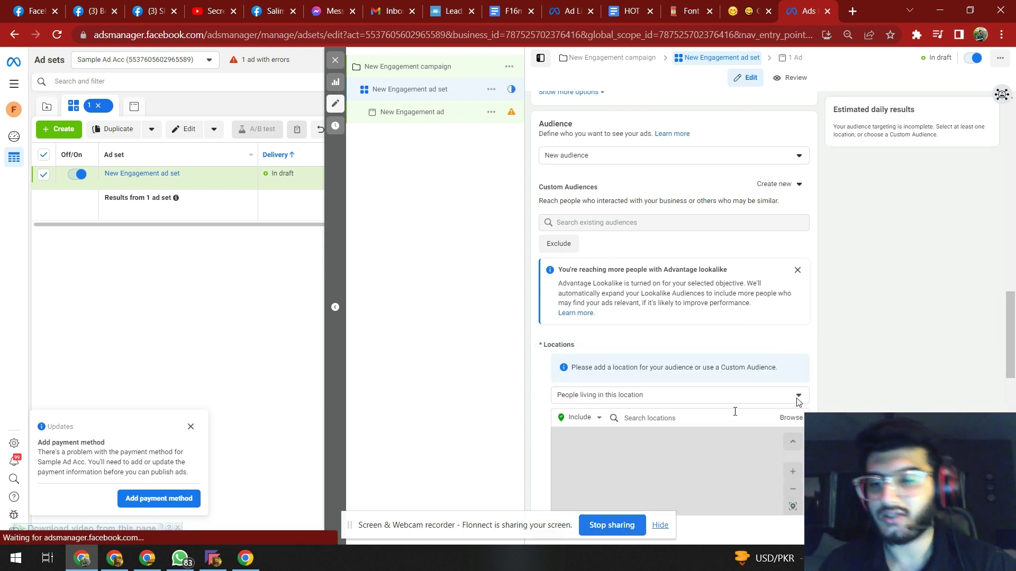
pyautogui.click(734, 413)
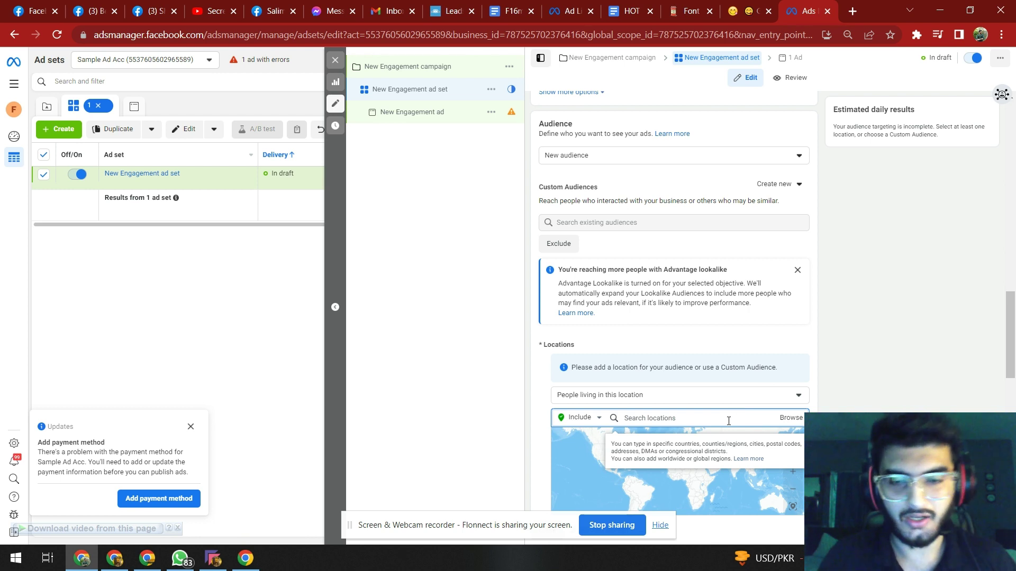
pyautogui.write('Houst')
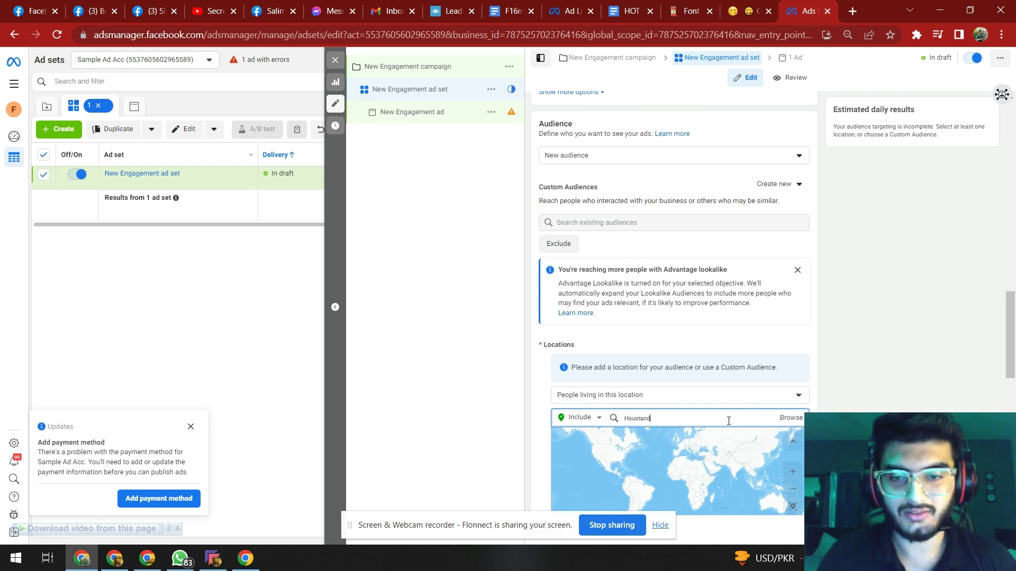
pyautogui.write('an')
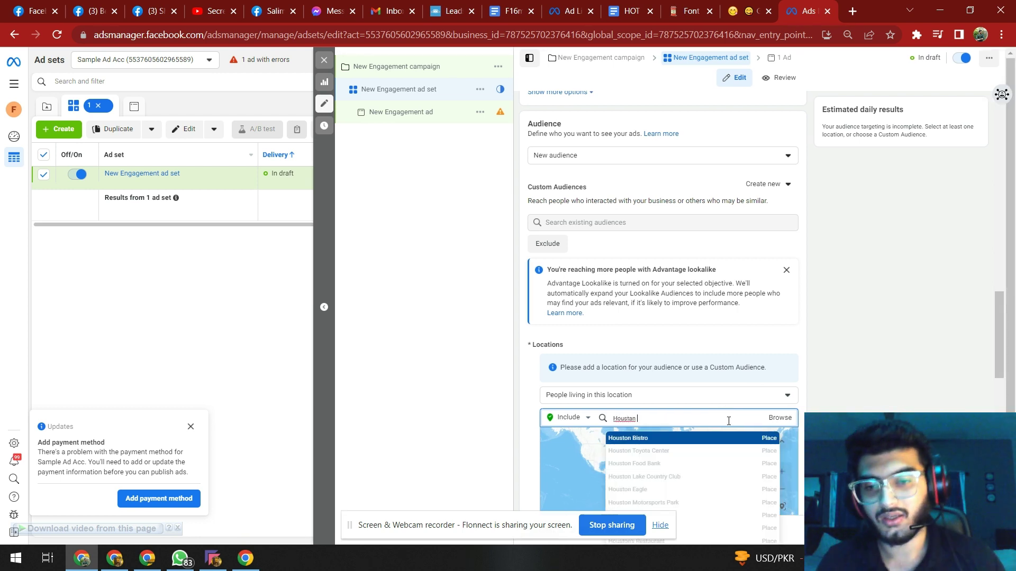
pyautogui.write(' texas')
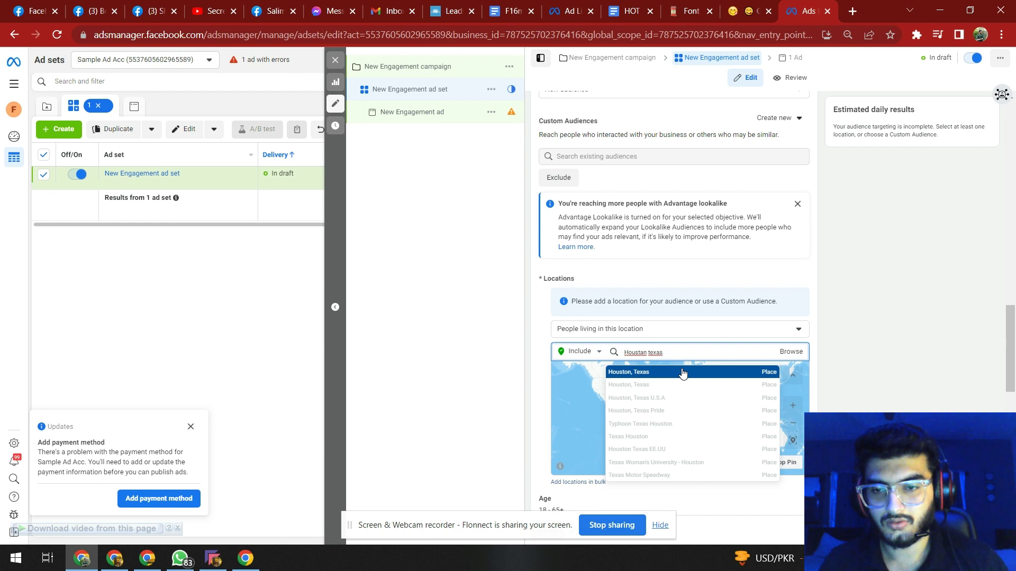
pyautogui.click(682, 373)
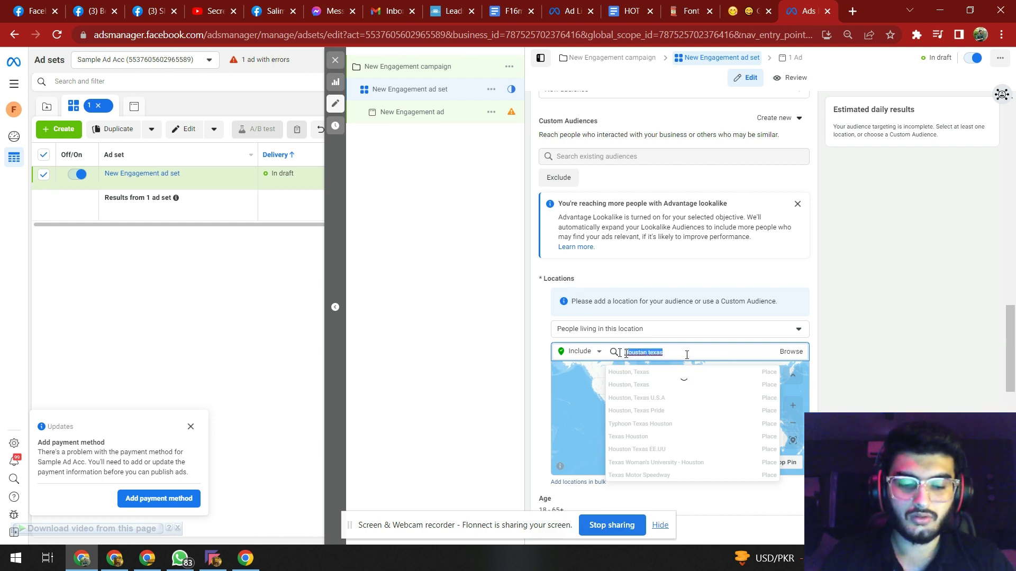
pyautogui.write('dAustin')
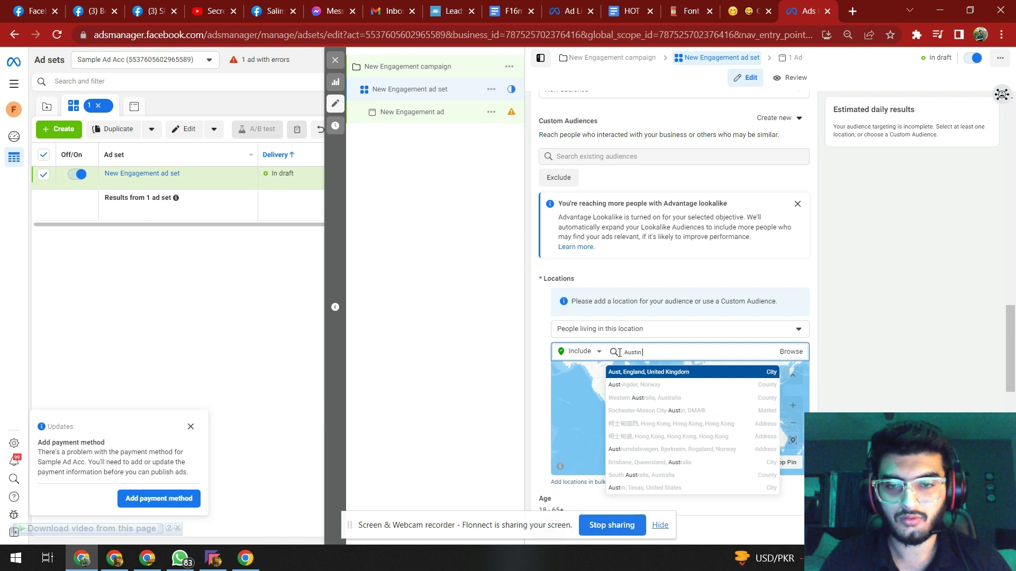
pyautogui.write('tex')
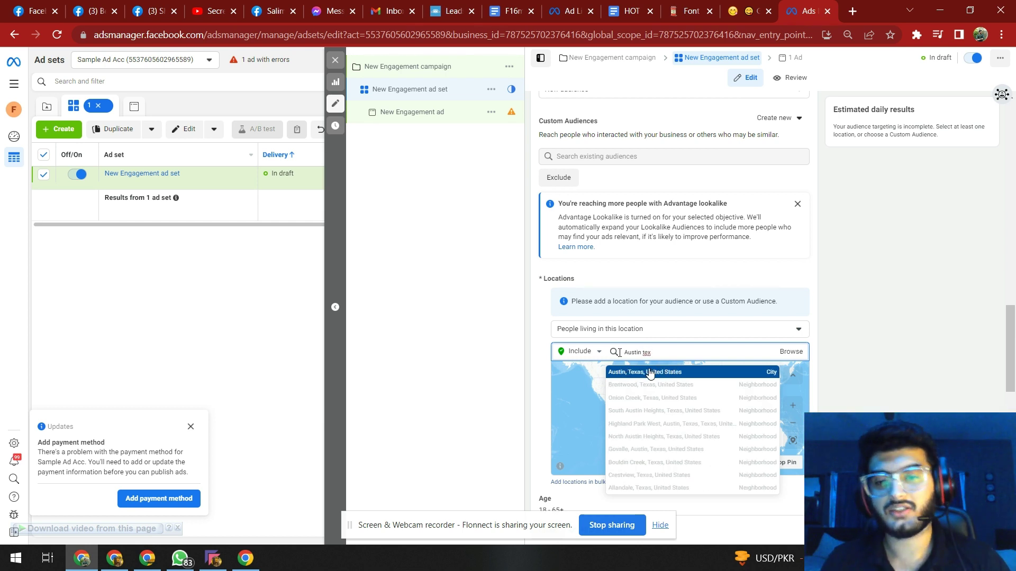
pyautogui.click(649, 372)
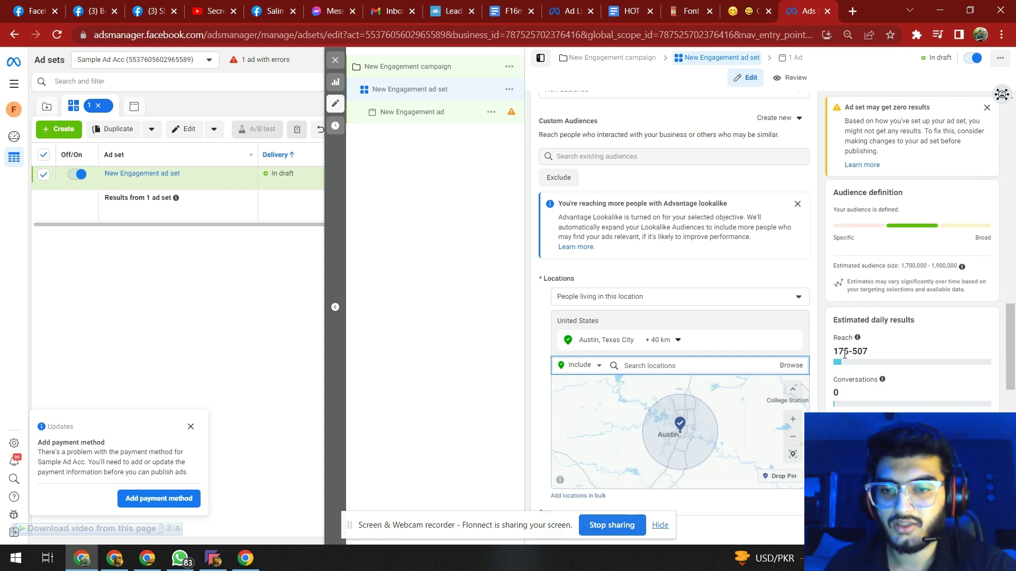
pyautogui.scroll(-2, 843, 354)
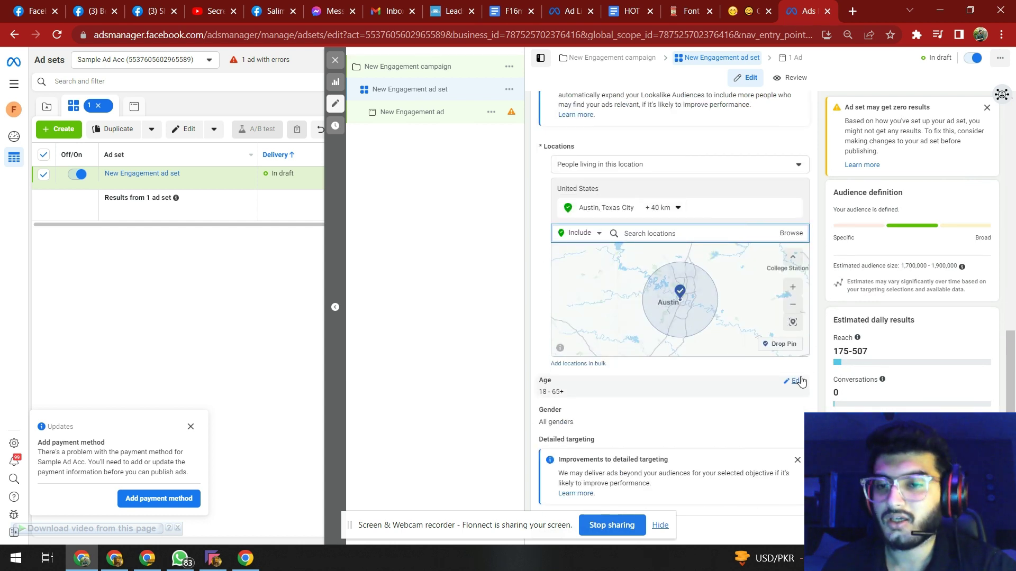
# Step: Raise the audience's minimum age to 24
pyautogui.click(800, 382)
pyautogui.click(560, 395)
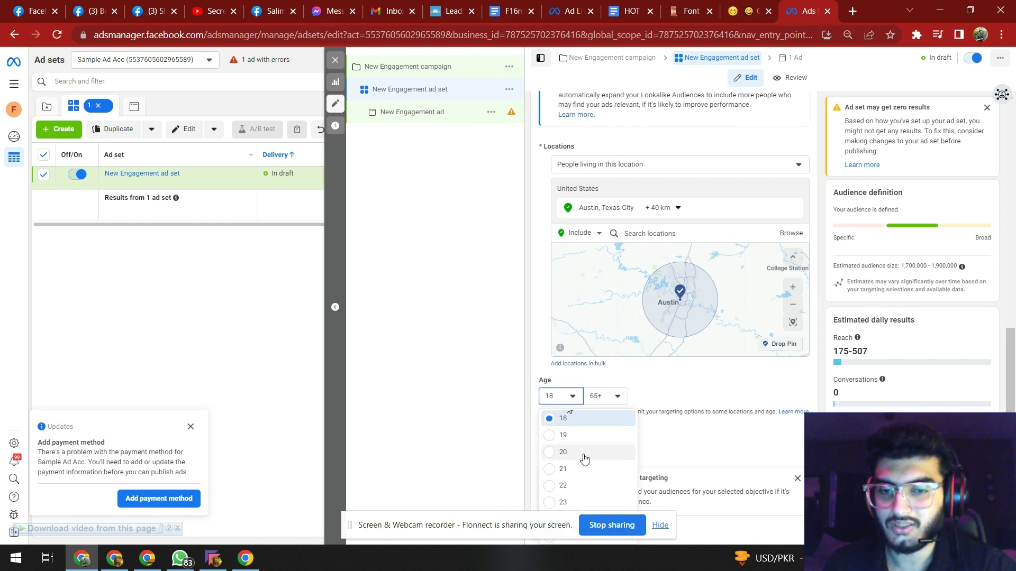
pyautogui.scroll(2, 594, 453)
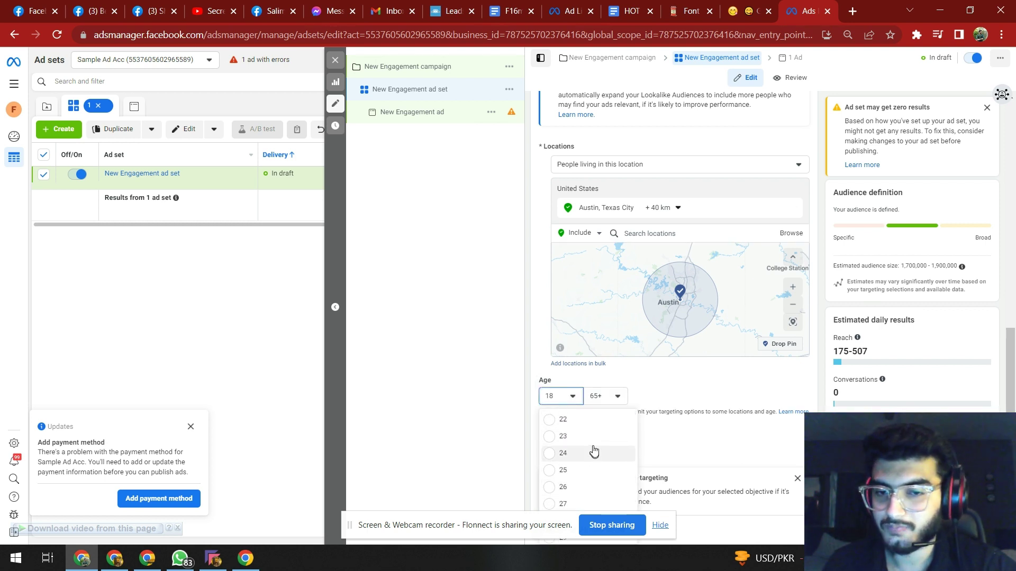
pyautogui.click(593, 452)
pyautogui.scroll(-4, 726, 433)
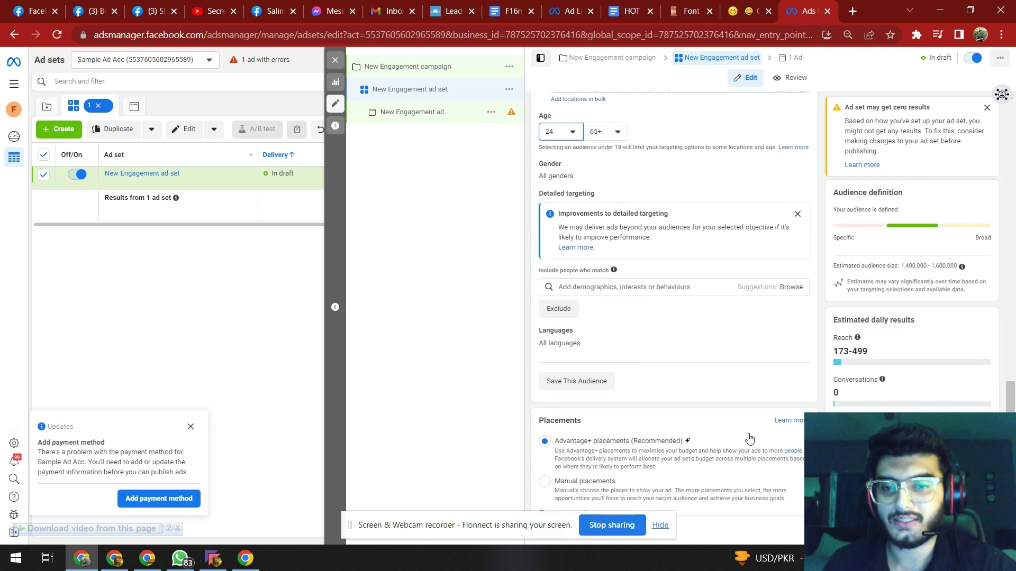
pyautogui.click(699, 221)
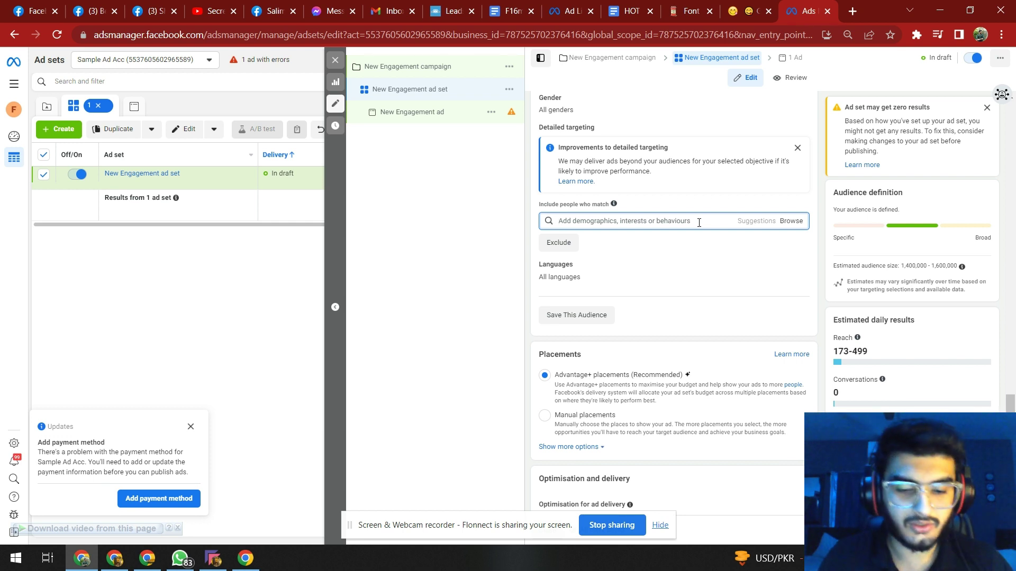
pyautogui.write('home')
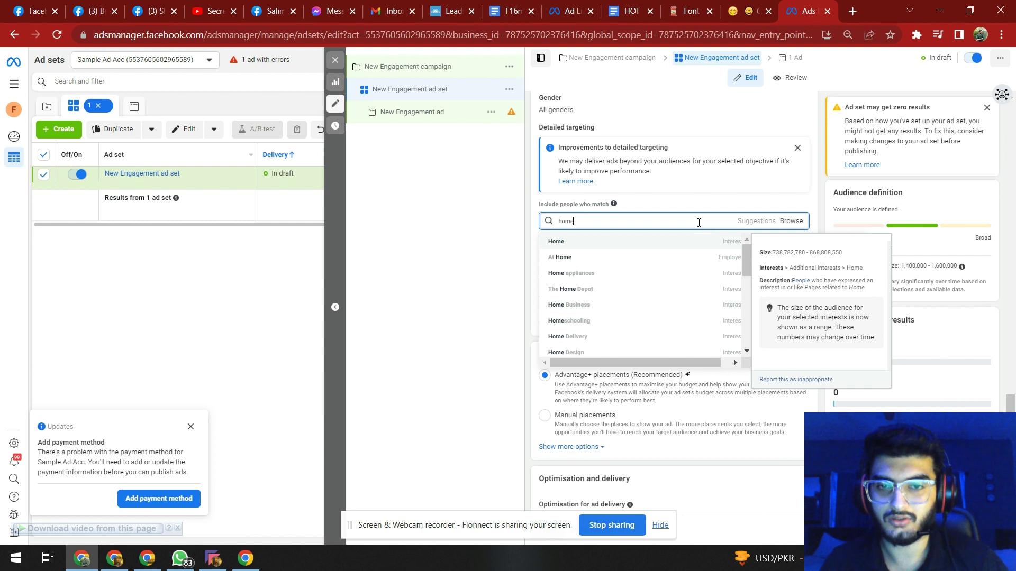
pyautogui.scroll(-3, 692, 275)
pyautogui.scroll(2, 692, 294)
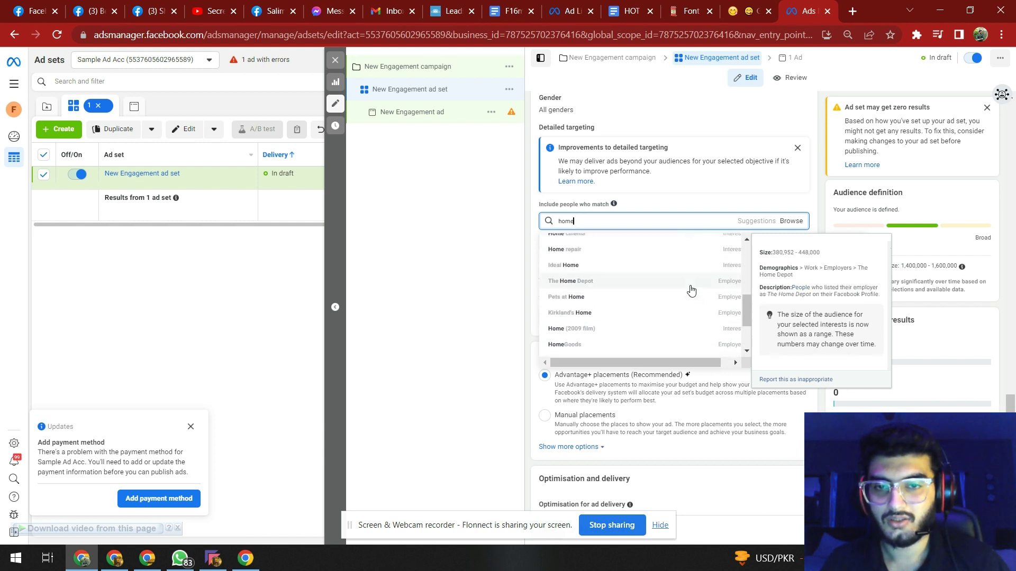
pyautogui.scroll(2, 691, 293)
pyautogui.scroll(1, 693, 292)
pyautogui.scroll(1, 692, 292)
pyautogui.moveTo(635, 290)
pyautogui.write('(home&')
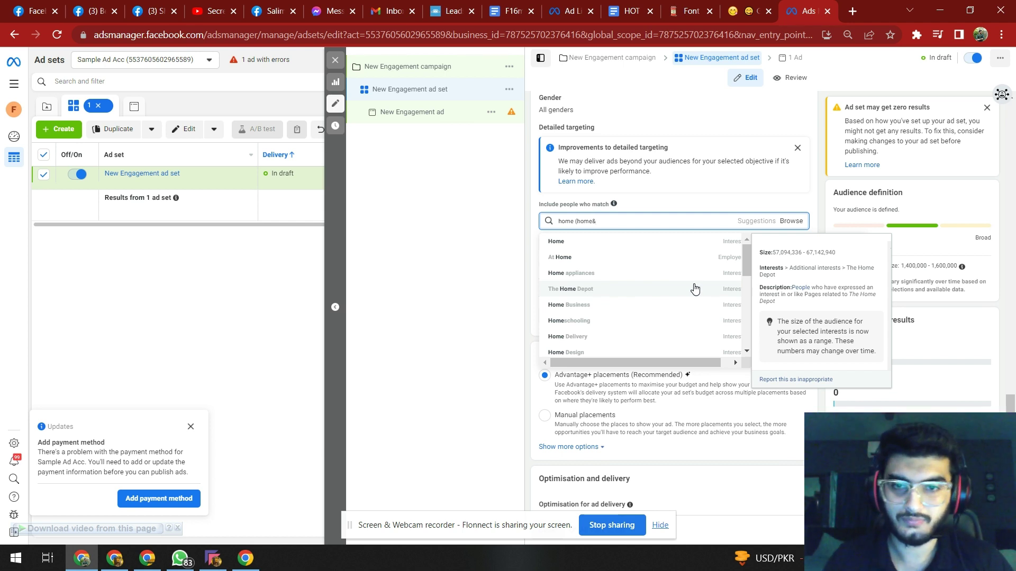
pyautogui.write(')')
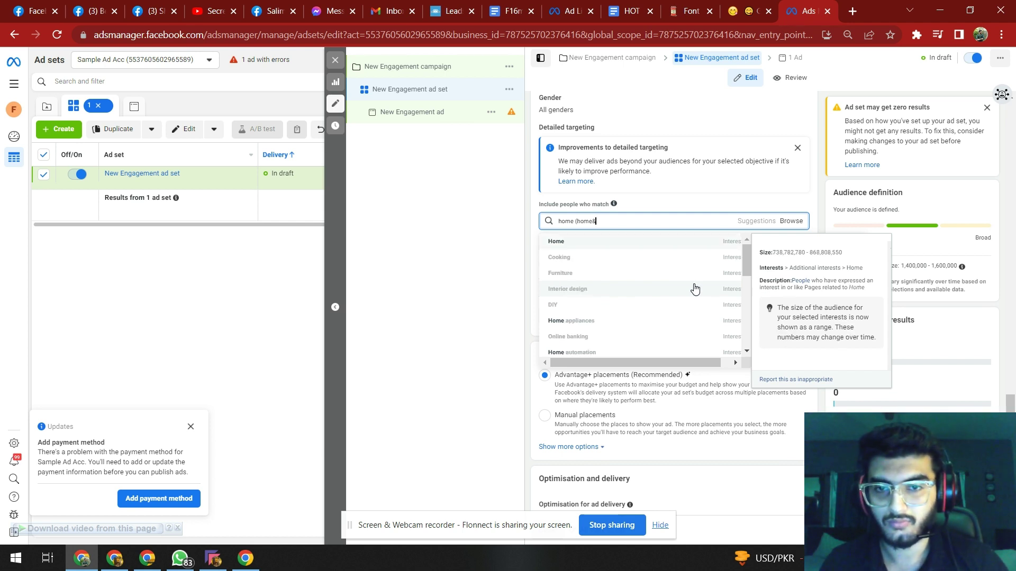
# Step: Search 'home' in Detailed targeting and add the Home & Garden and Home interests
pyautogui.tripleClick(644, 223)
pyautogui.click(643, 225)
pyautogui.write('& gar')
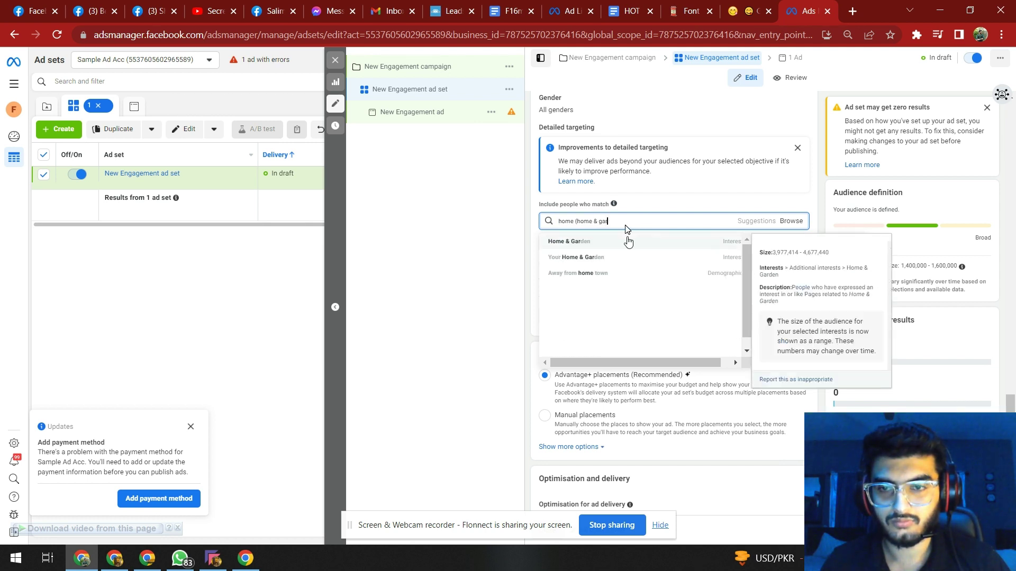
pyautogui.click(627, 241)
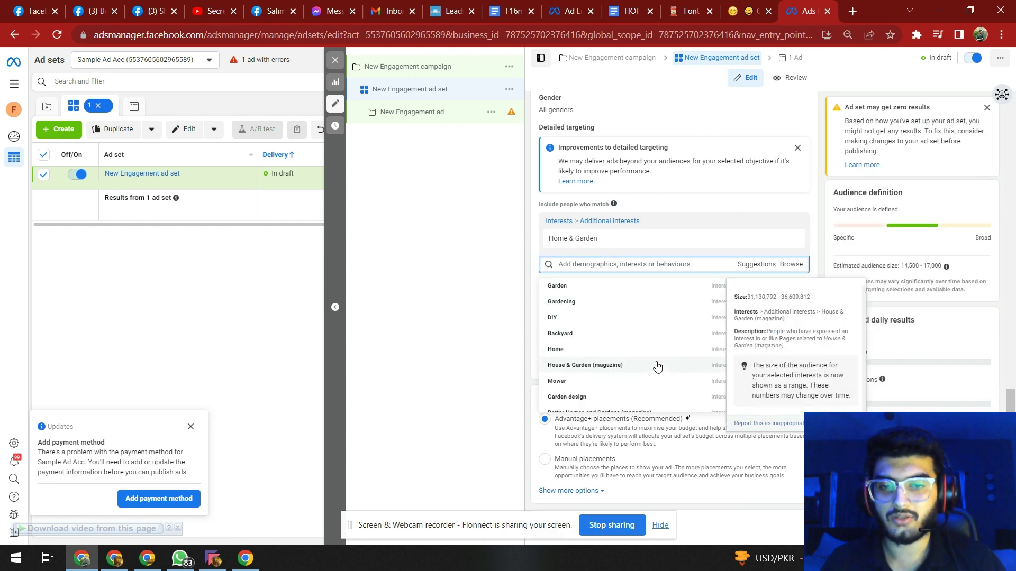
pyautogui.scroll(-1, 667, 334)
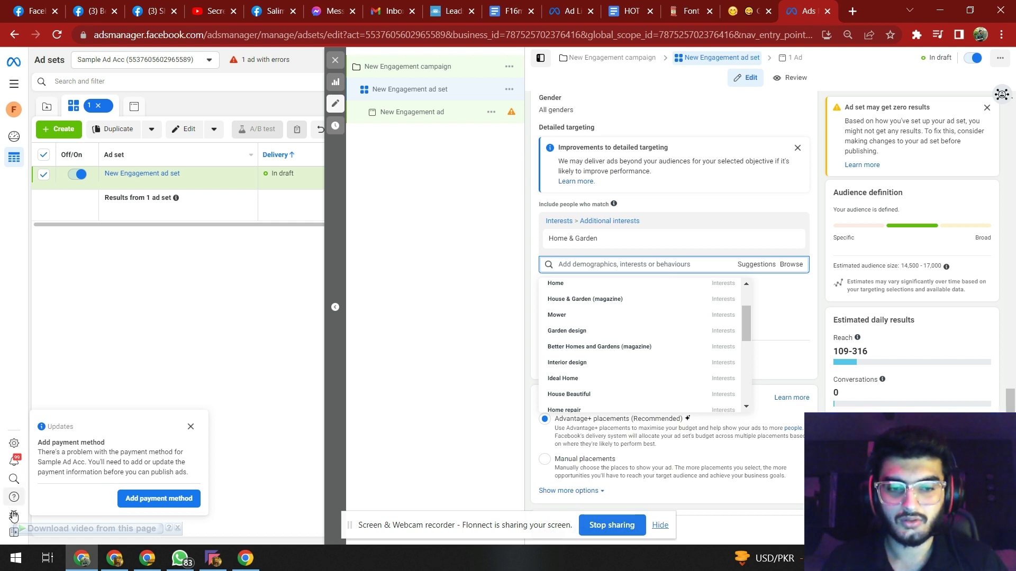
pyautogui.click(214, 559)
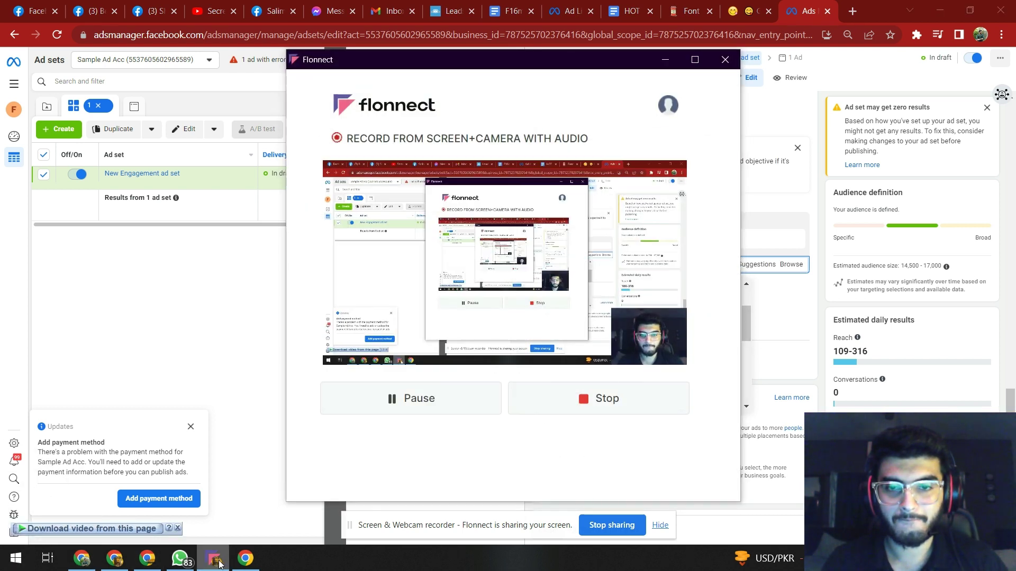
pyautogui.click(215, 558)
pyautogui.click(602, 264)
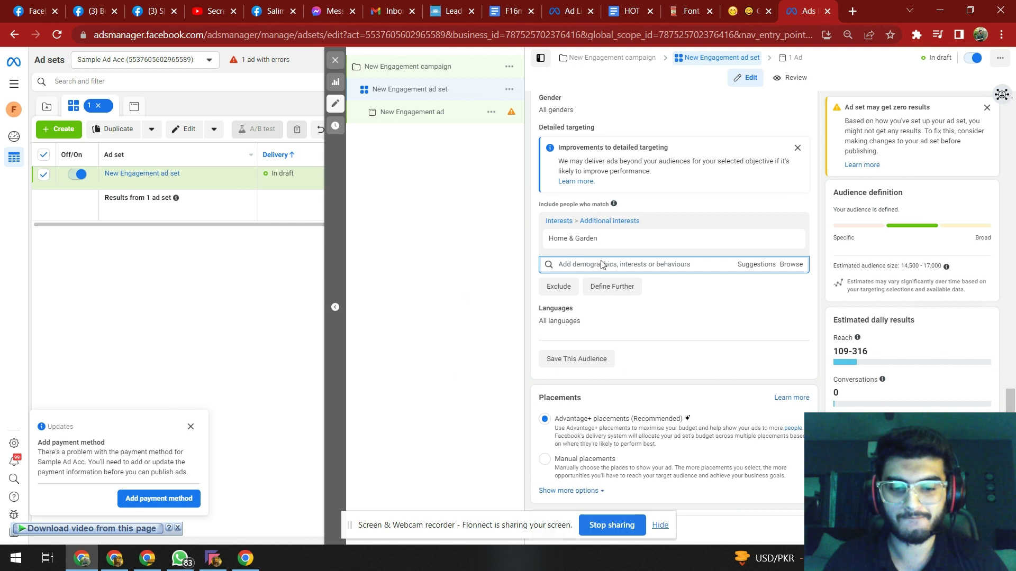
pyautogui.write('home')
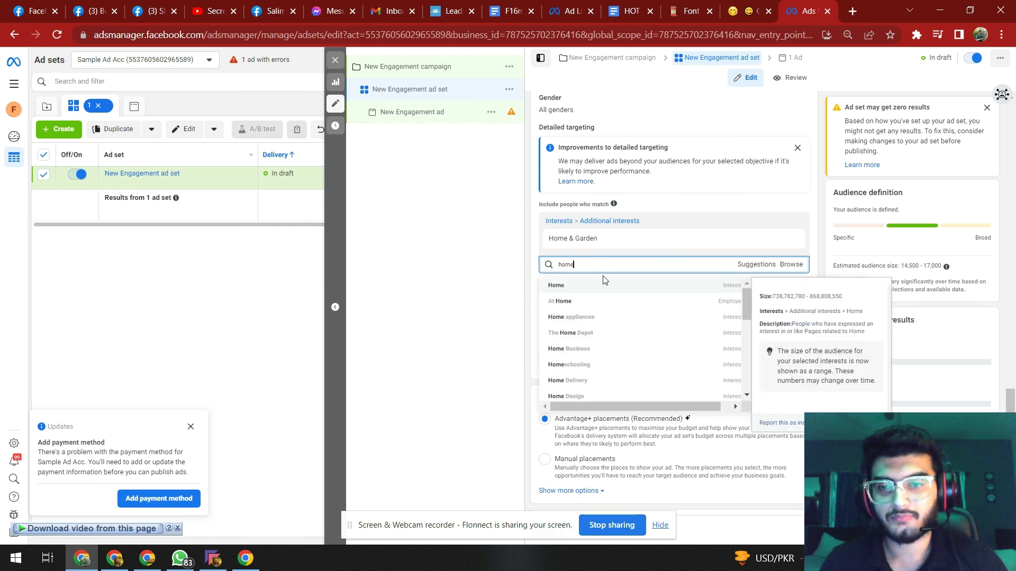
pyautogui.click(606, 285)
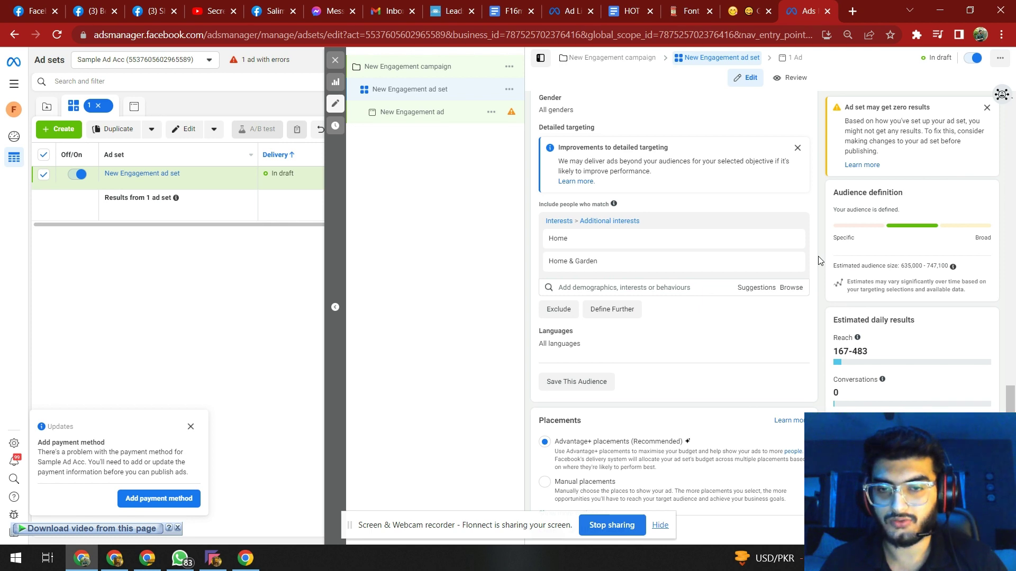
pyautogui.scroll(-3, 818, 257)
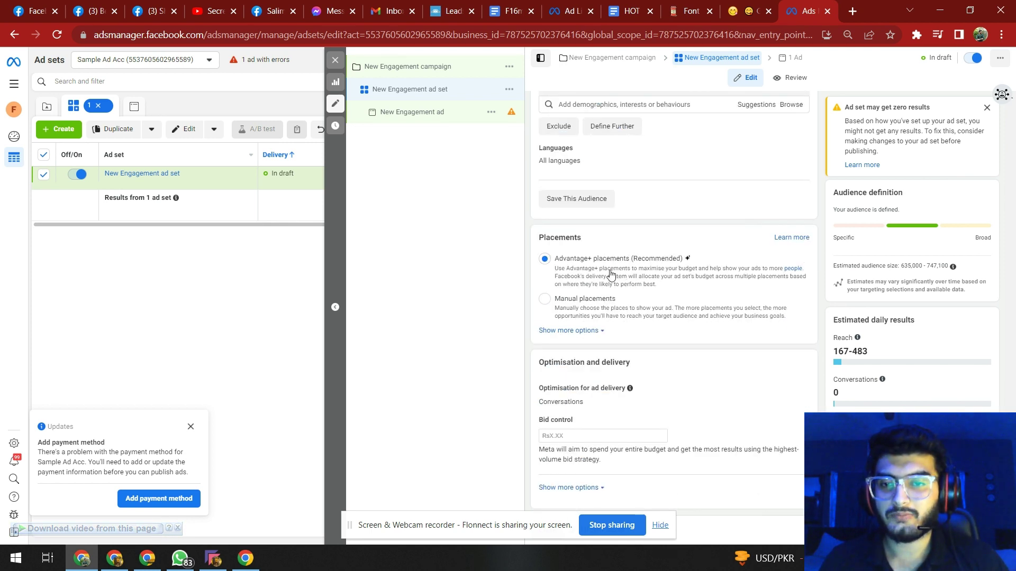
pyautogui.click(407, 112)
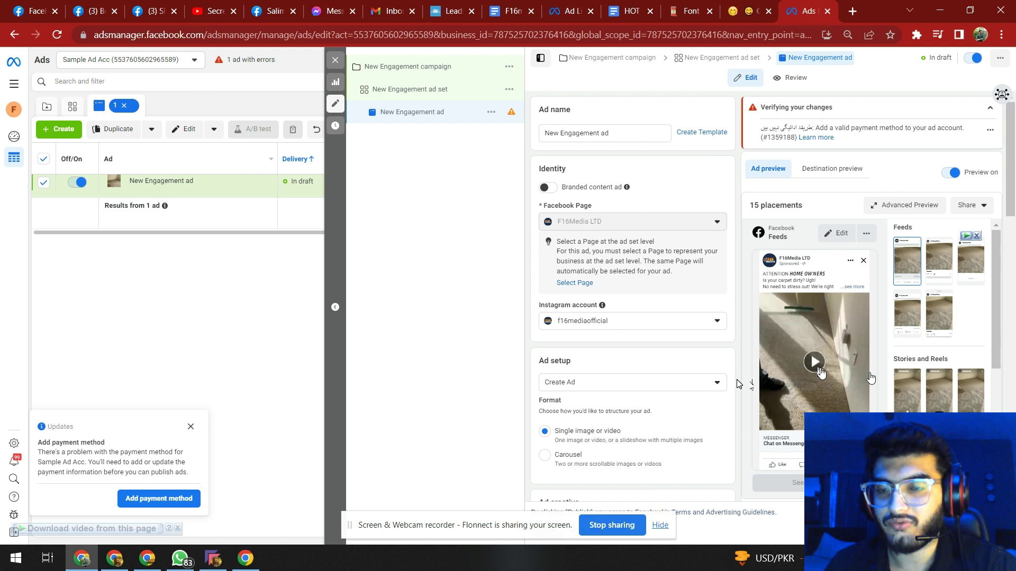
pyautogui.scroll(-1, 880, 364)
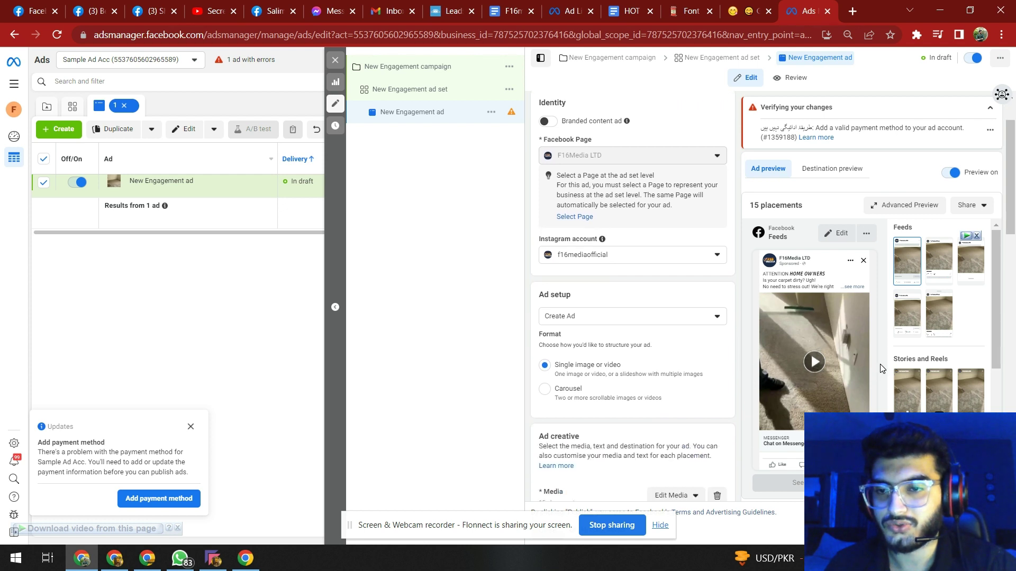
# Step: Play the New Engagement ad's Feeds preview video
pyautogui.click(818, 363)
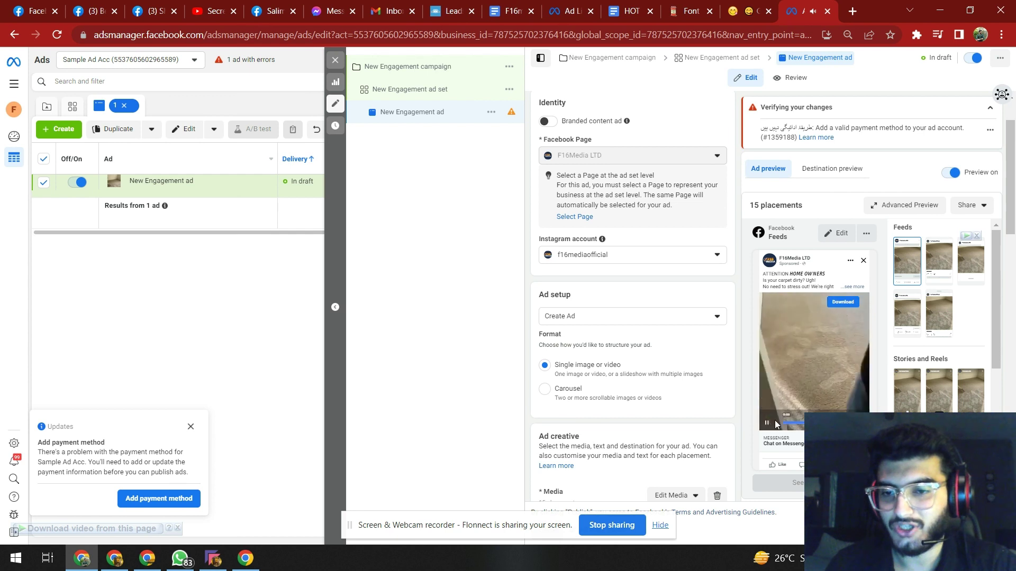
pyautogui.moveTo(813, 349)
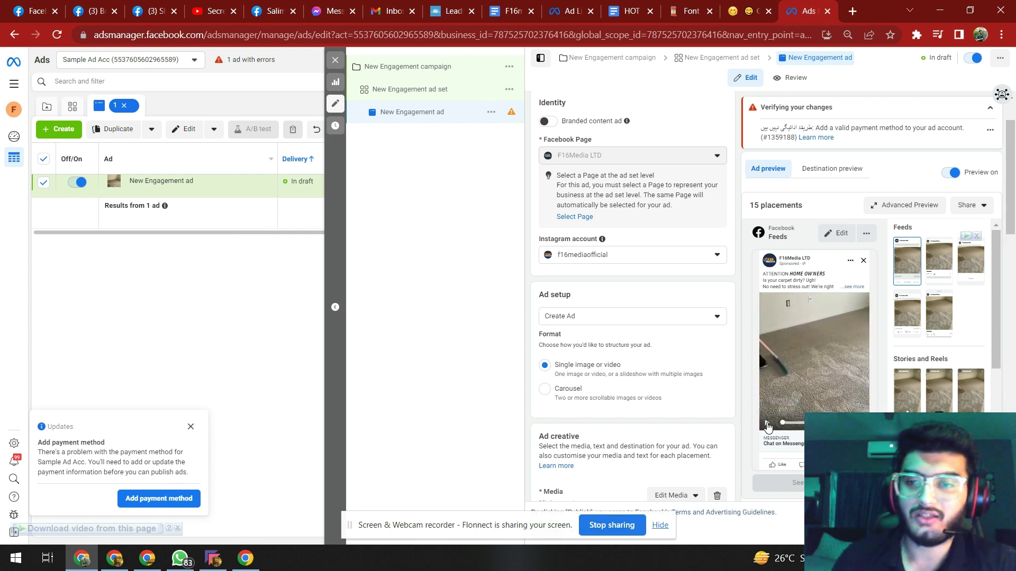
pyautogui.scroll(-3, 700, 332)
pyautogui.scroll(-3, 733, 302)
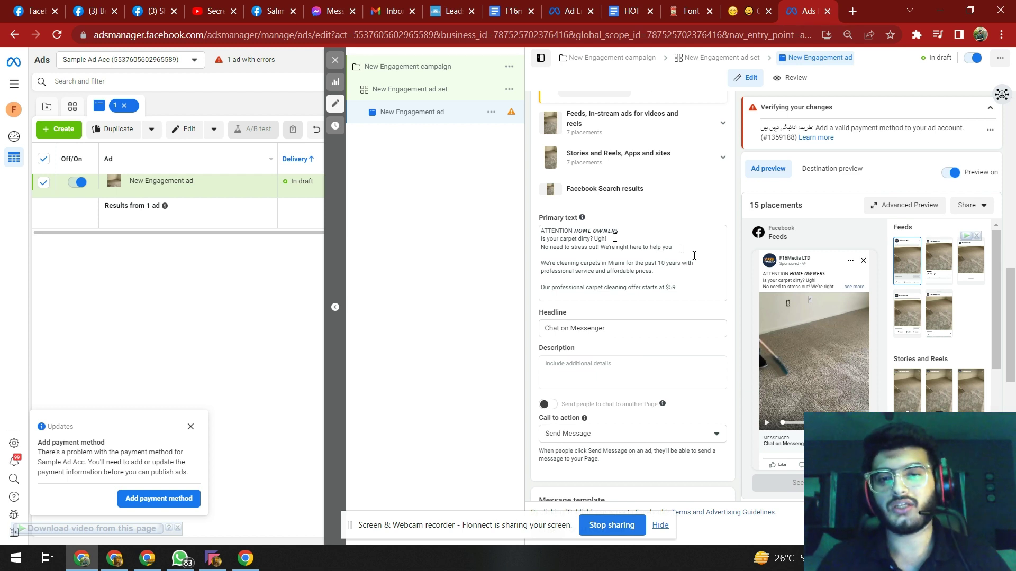
# Step: Remove 'Miami', add a line break after the $59 offer, and end with 'look to your carpet.'
pyautogui.click(576, 231)
pyautogui.write('Austin')
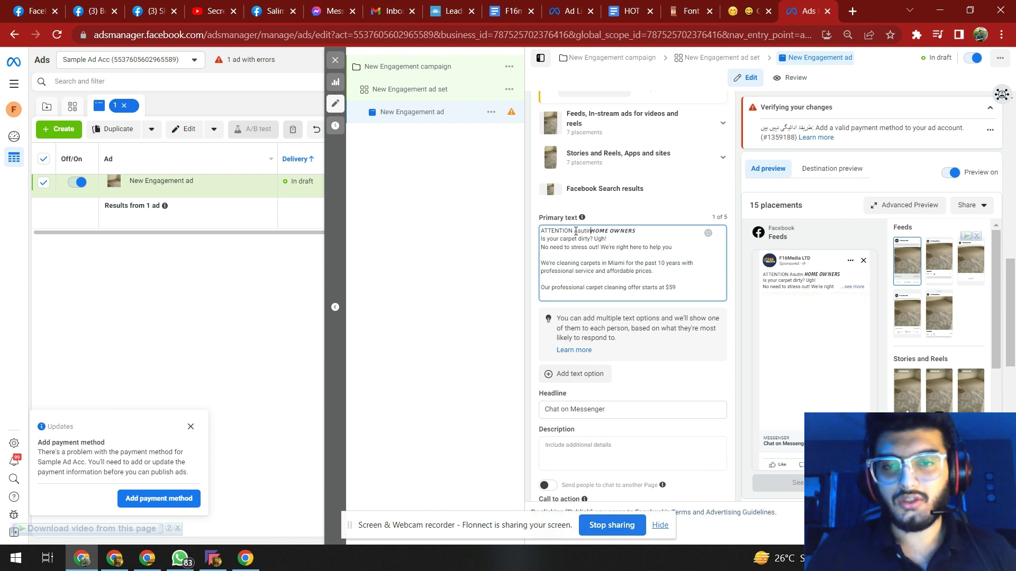
pyautogui.press('BackSpace')
pyautogui.press('BackSpace')
pyautogui.press('BackSpace')
pyautogui.write('Residents &')
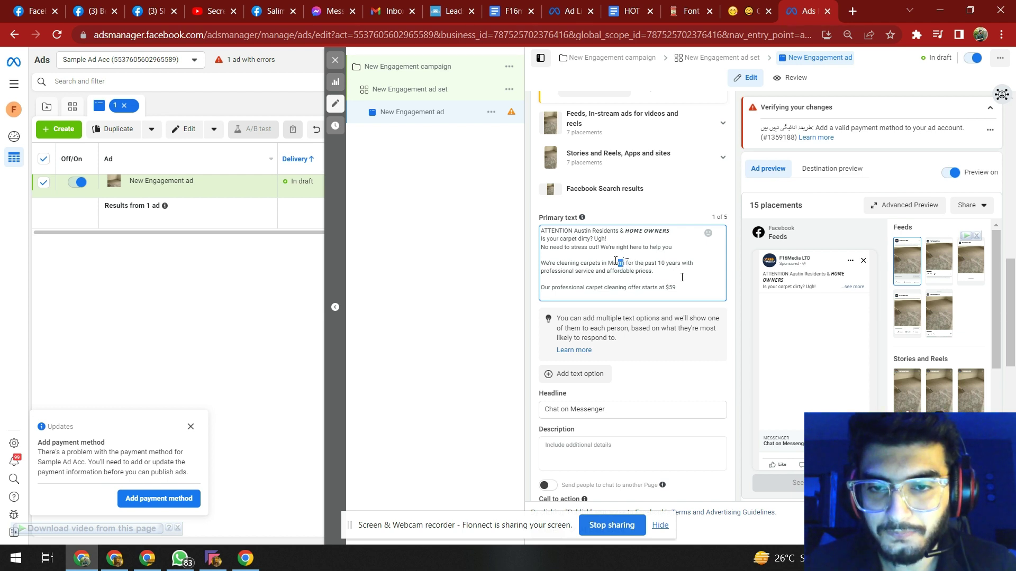
pyautogui.moveTo(622, 263); pyautogui.dragTo(610, 265)
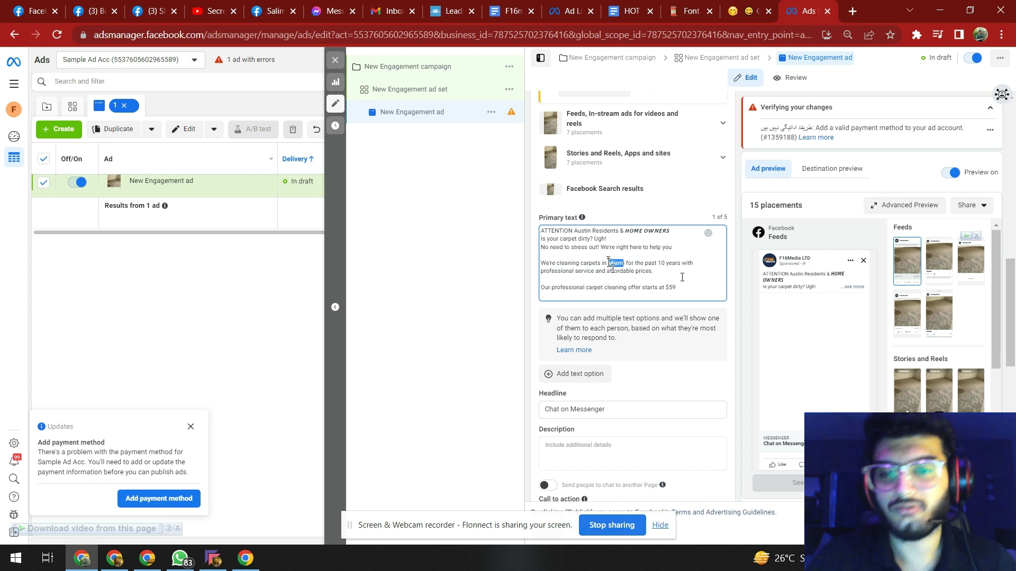
pyautogui.press('BackSpace')
pyautogui.write('Austin')
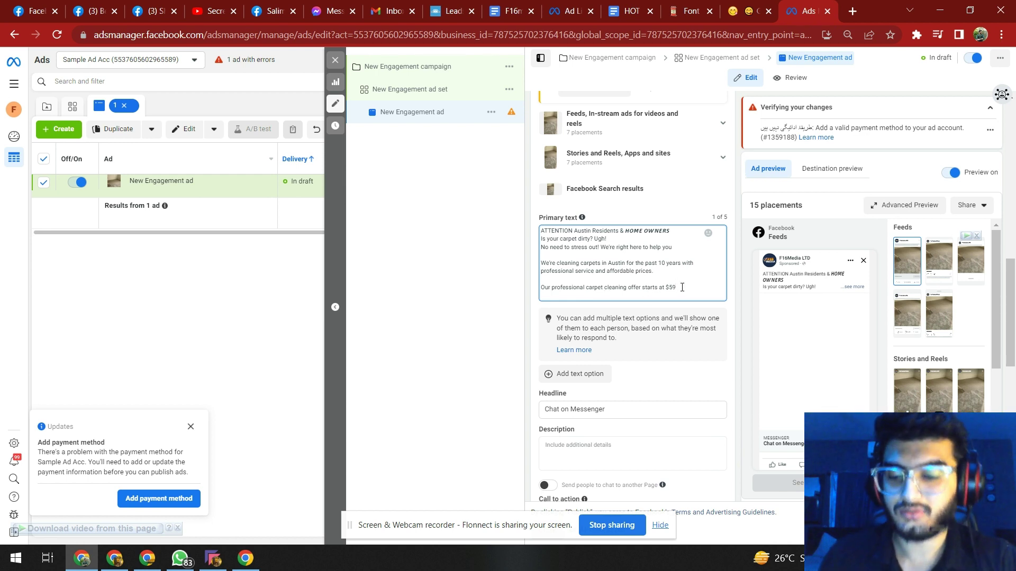
pyautogui.press('Return')
pyautogui.press('Return')
pyautogui.write('So what are you waiting for you? get you carpet')
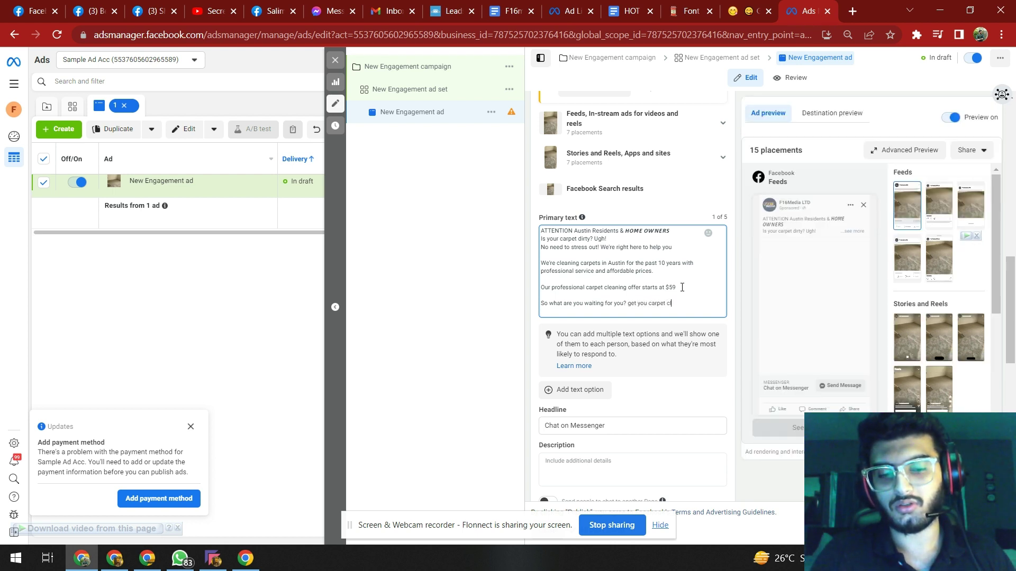
pyautogui.write('cleaned')
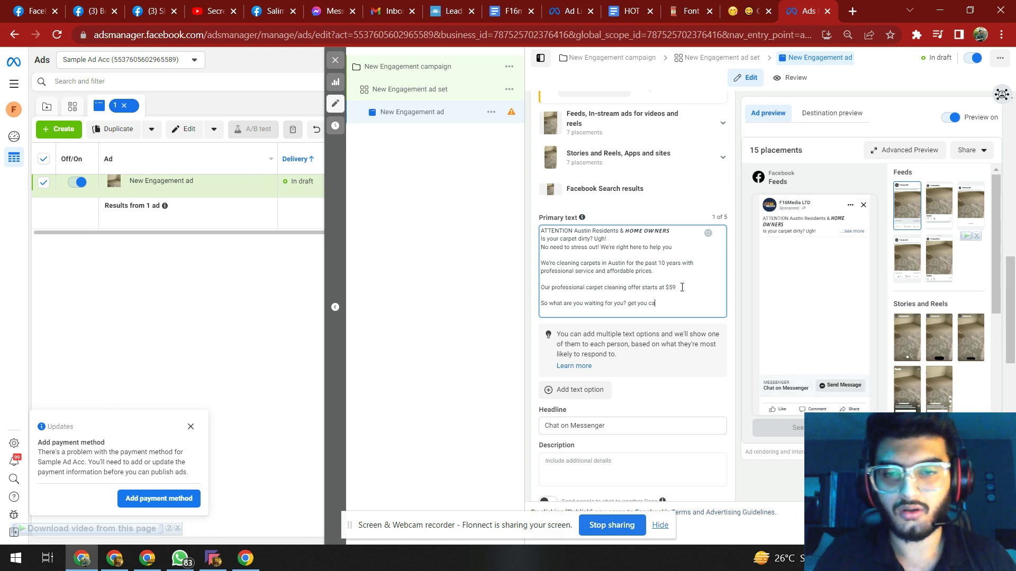
pyautogui.press('BackSpace')
pyautogui.press('BackSpace')
pyautogui.press('BackSpace')
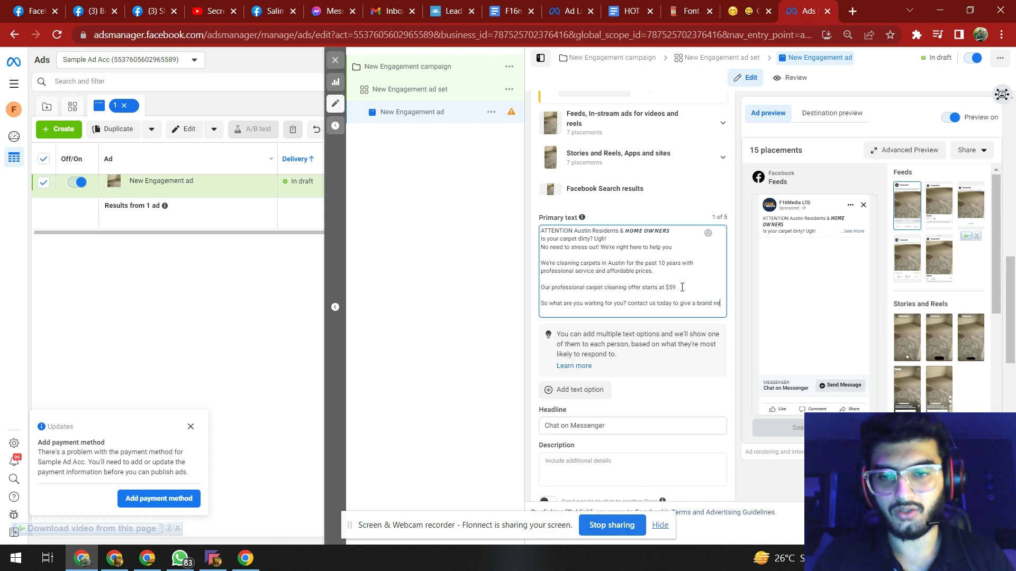
pyautogui.write('w look')
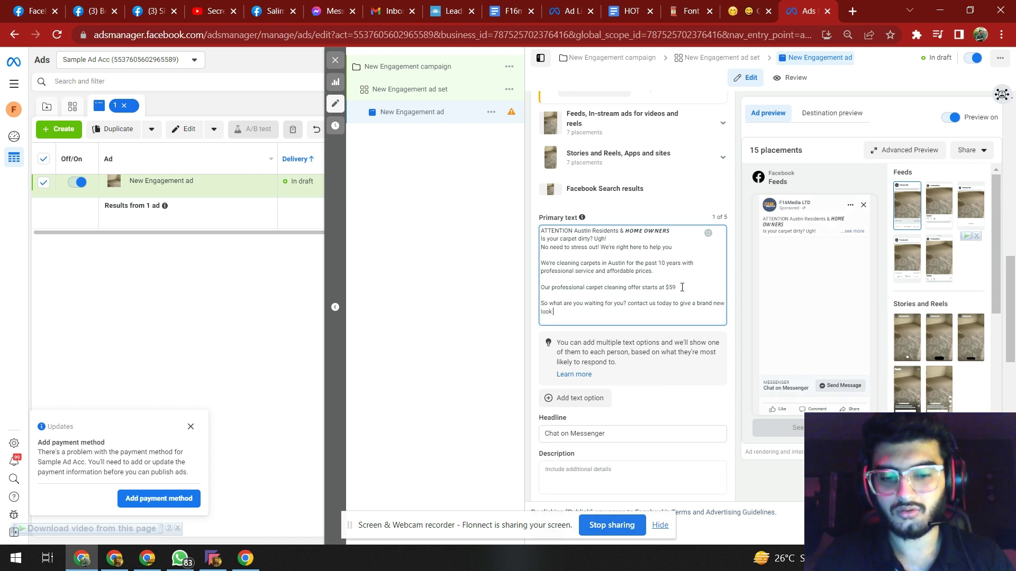
pyautogui.write(' to your carpet.')
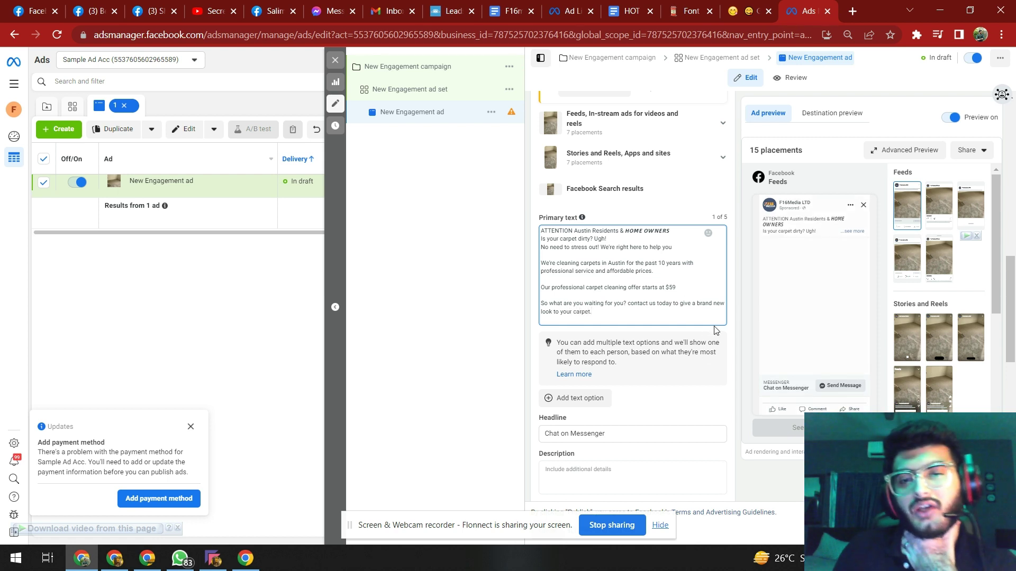
pyautogui.scroll(-2, 714, 357)
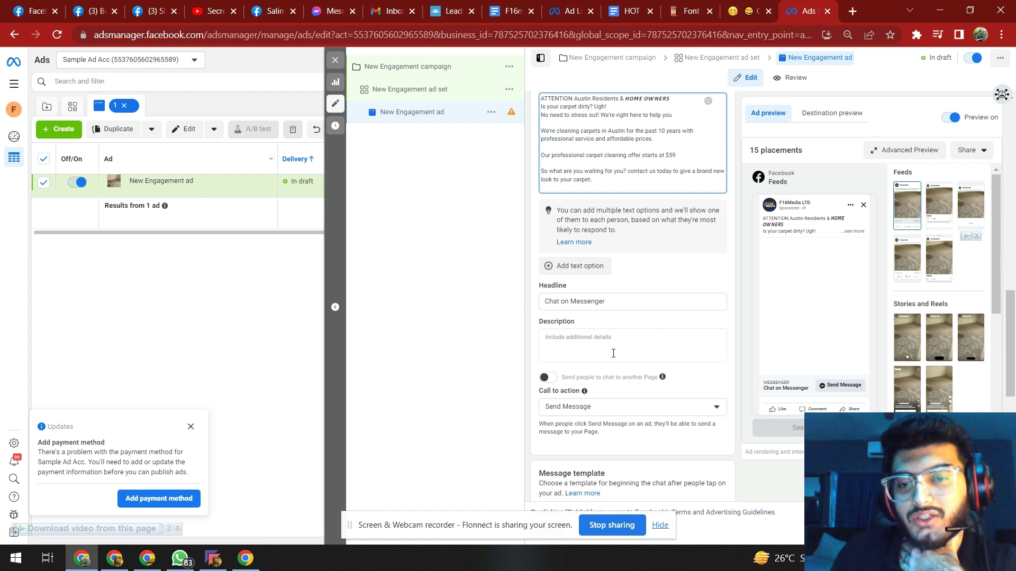
# Step: Set the call to action to Contact Us and the headline to 'Reliable Carpet Cleaning Service'
pyautogui.click(607, 407)
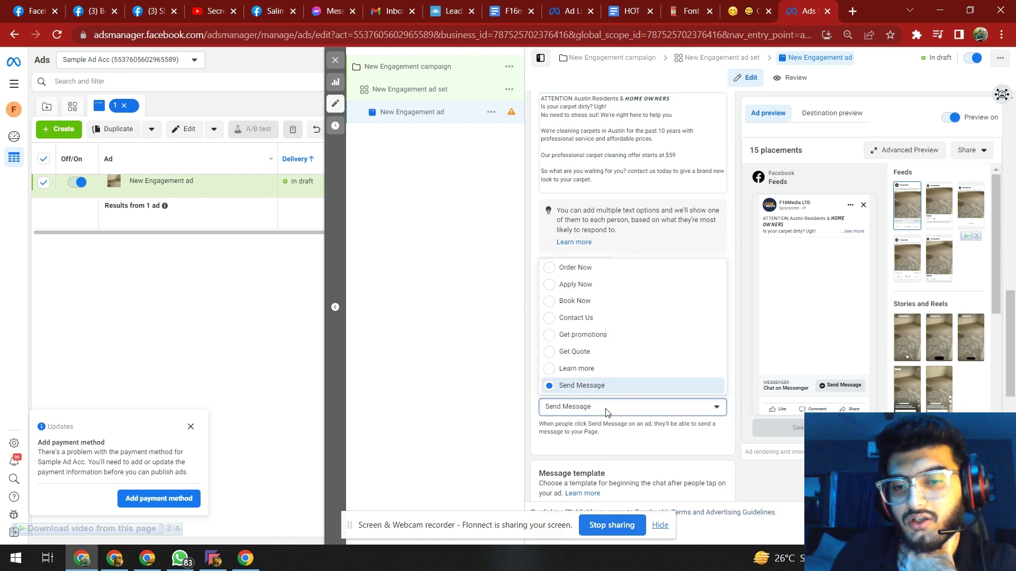
pyautogui.click(632, 322)
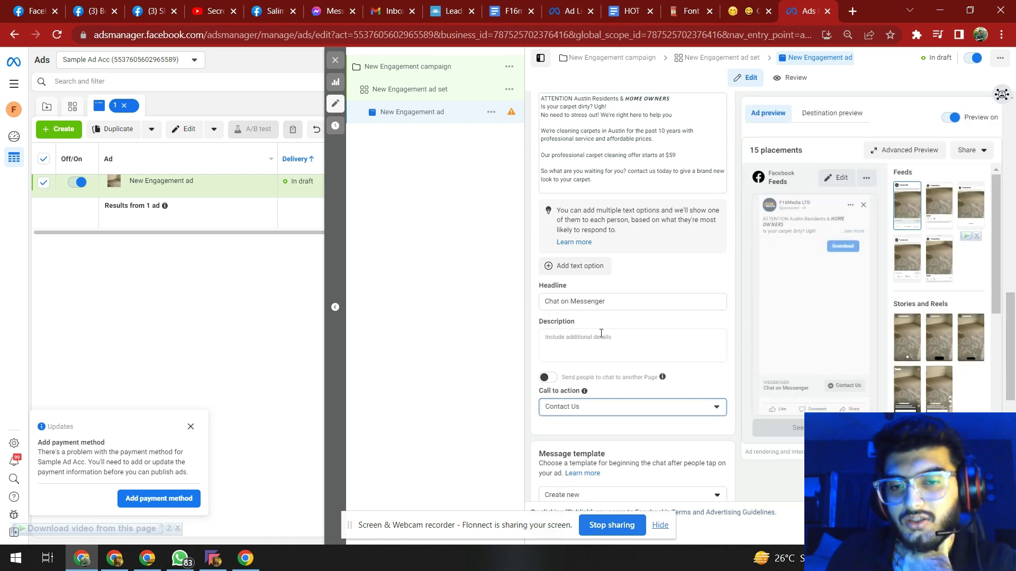
pyautogui.moveTo(618, 303); pyautogui.dragTo(453, 290)
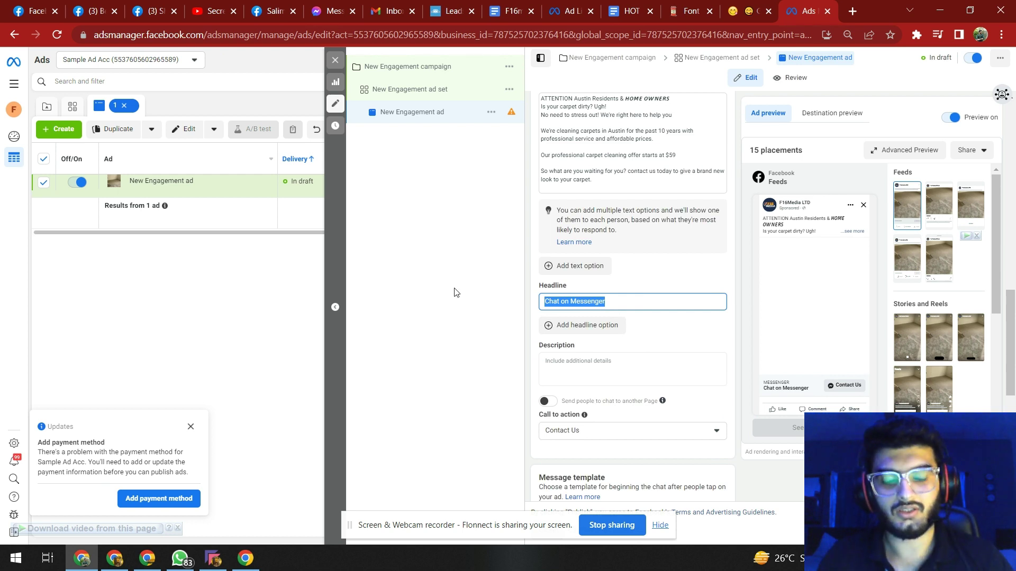
pyautogui.write('Contact us now')
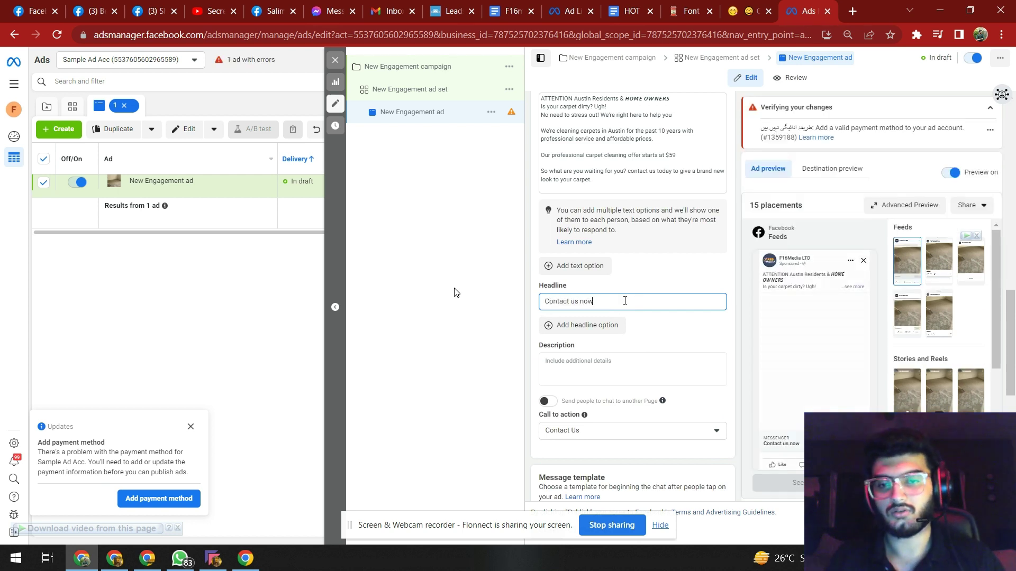
pyautogui.hotkey('ctrl', 'a')
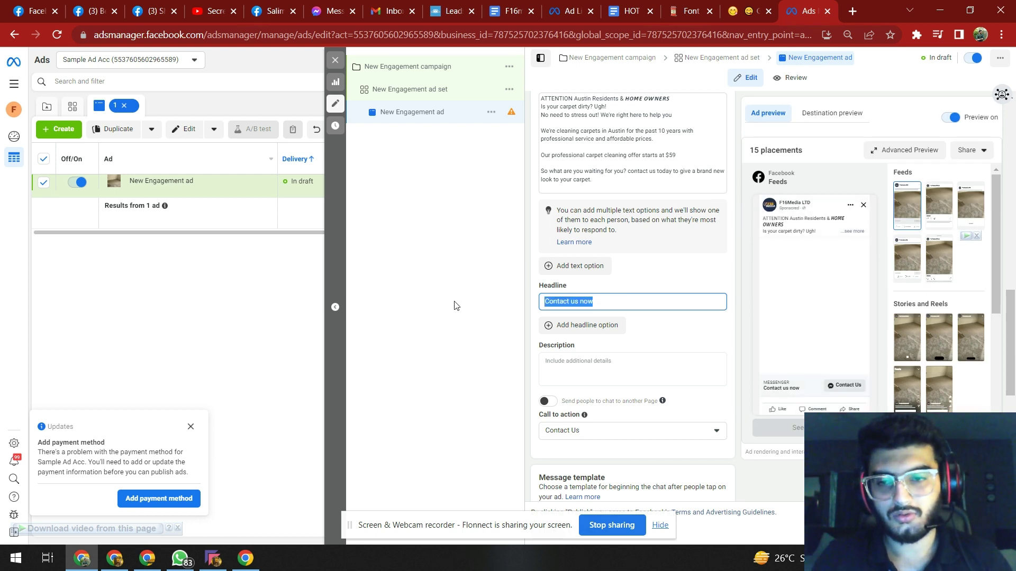
pyautogui.write('L')
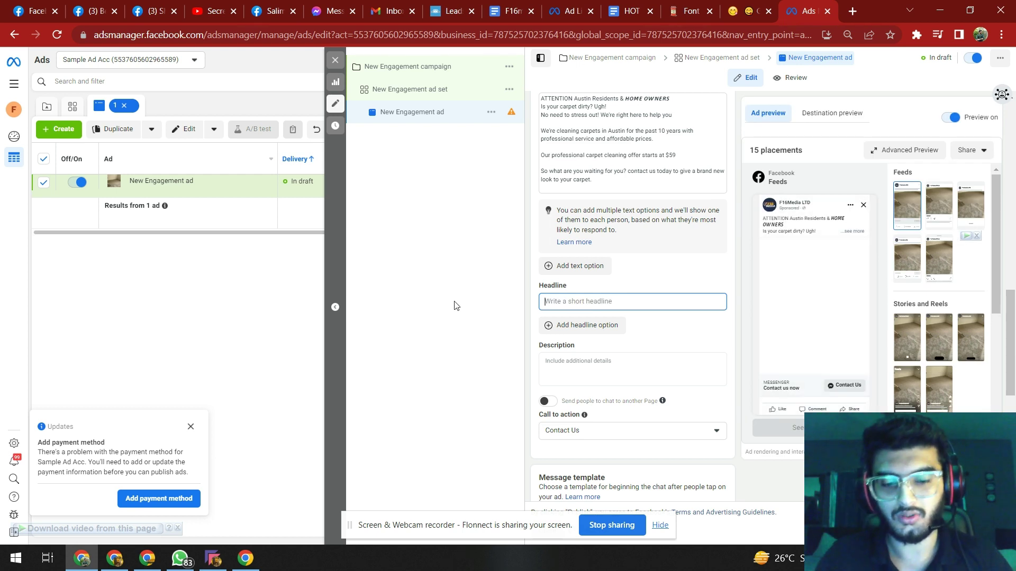
pyautogui.write('Reliable Carpet Cleaning Service')
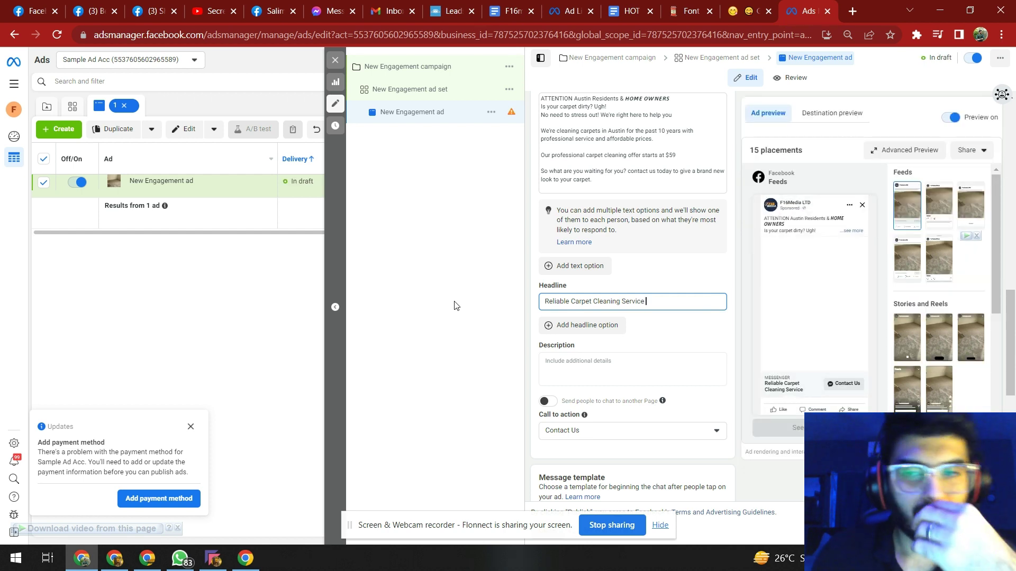
pyautogui.click(812, 337)
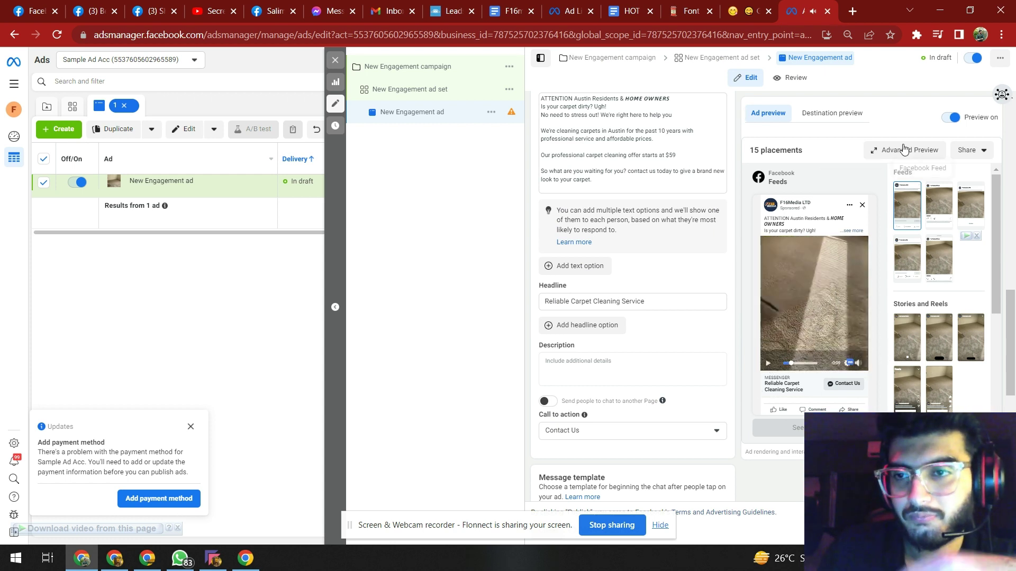
pyautogui.click(905, 151)
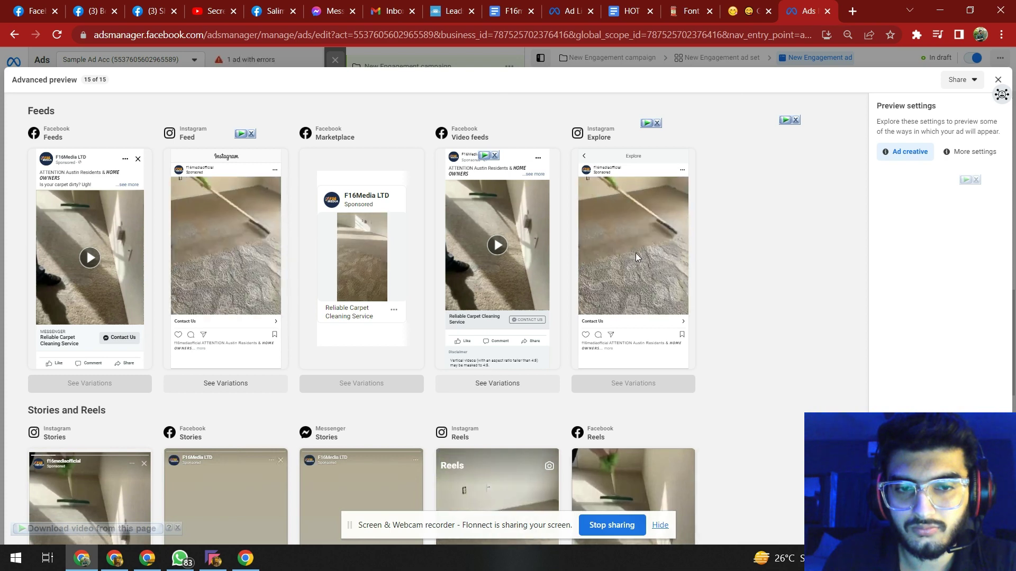
pyautogui.scroll(-4, 636, 238)
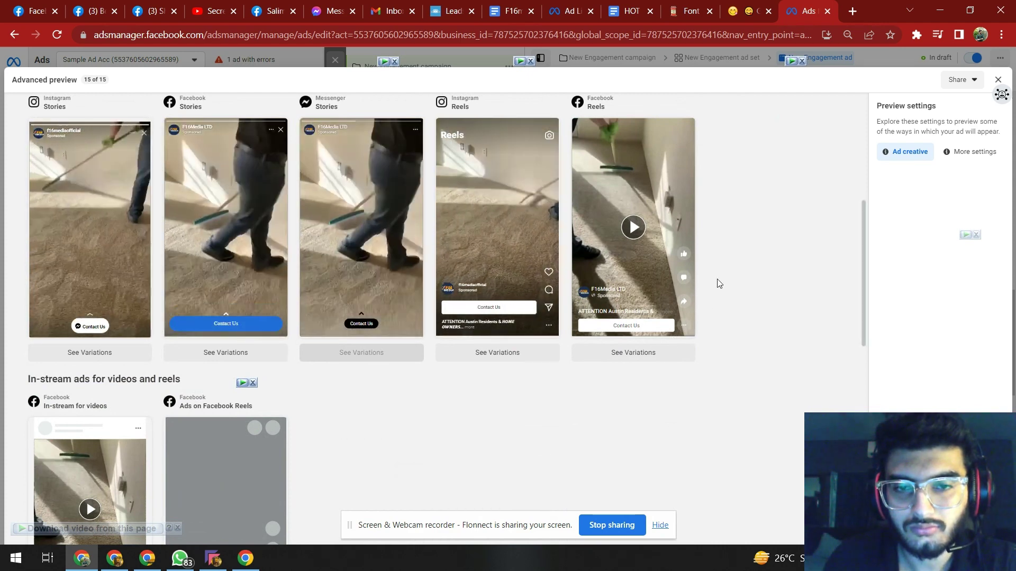
pyautogui.scroll(-3, 299, 308)
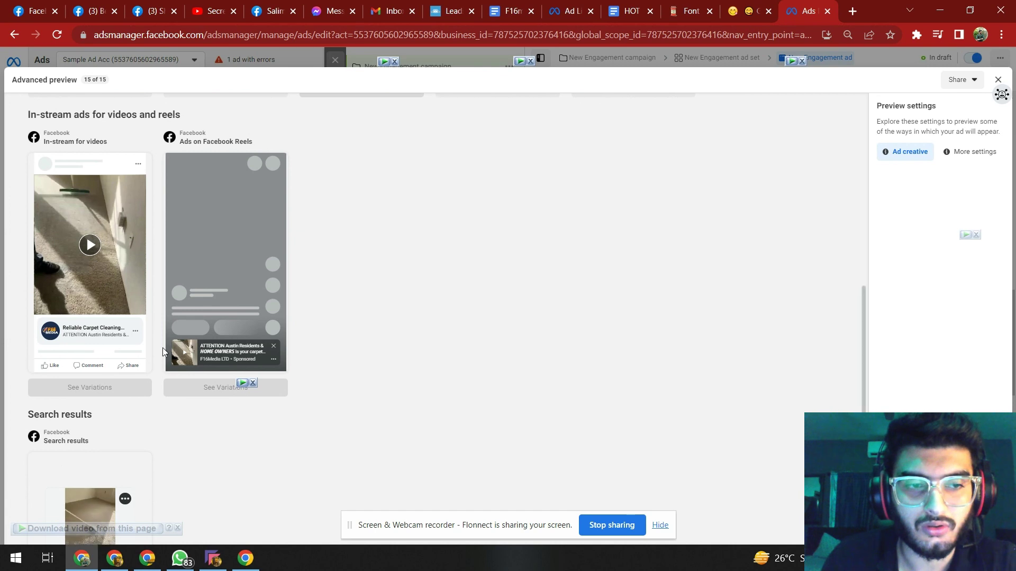
pyautogui.scroll(-3, 125, 342)
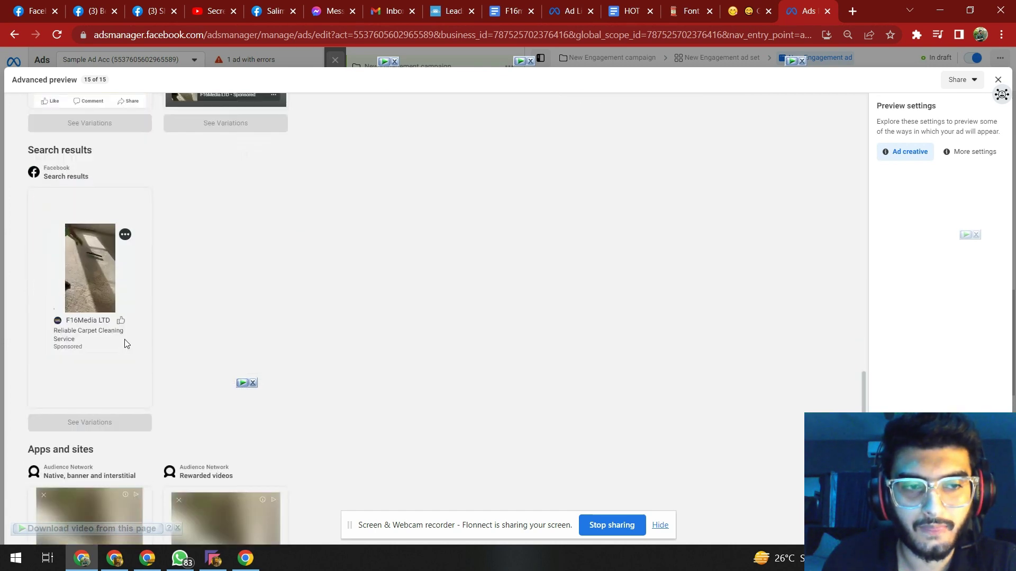
pyautogui.scroll(-3, 366, 364)
pyautogui.scroll(3, 415, 405)
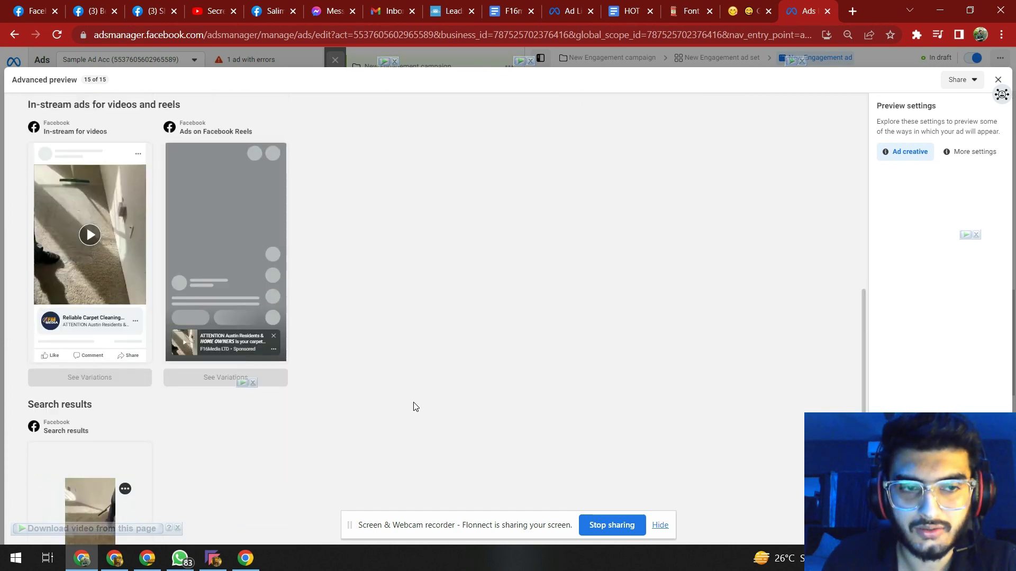
pyautogui.scroll(3, 414, 404)
pyautogui.scroll(3, 415, 404)
pyautogui.click(999, 80)
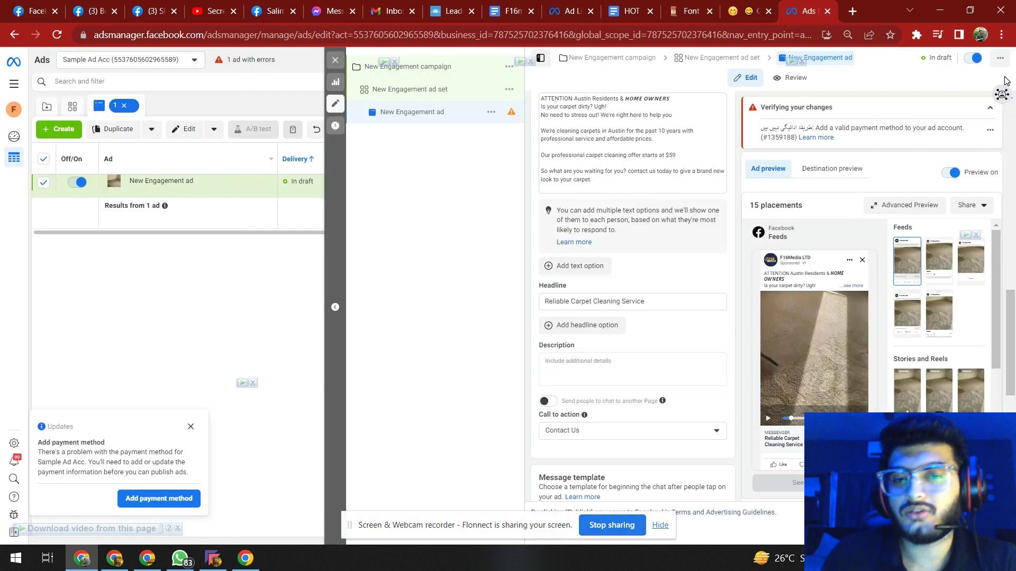
pyautogui.scroll(3, 661, 319)
pyautogui.scroll(3, 675, 278)
pyautogui.scroll(3, 695, 226)
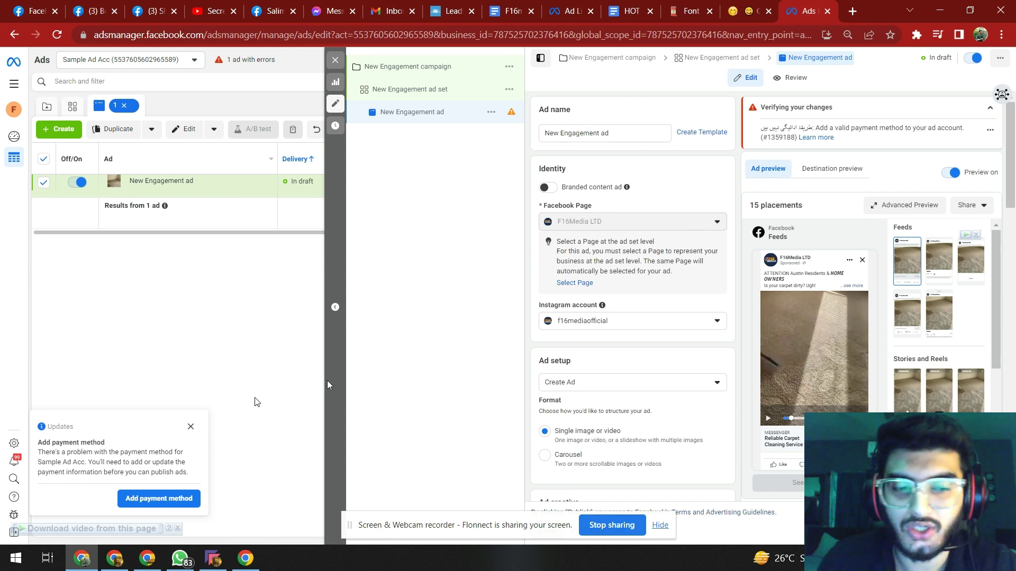
# Step: On the F16Media site, browse the Portfolio lead-generation results and return to the home page
pyautogui.click(115, 557)
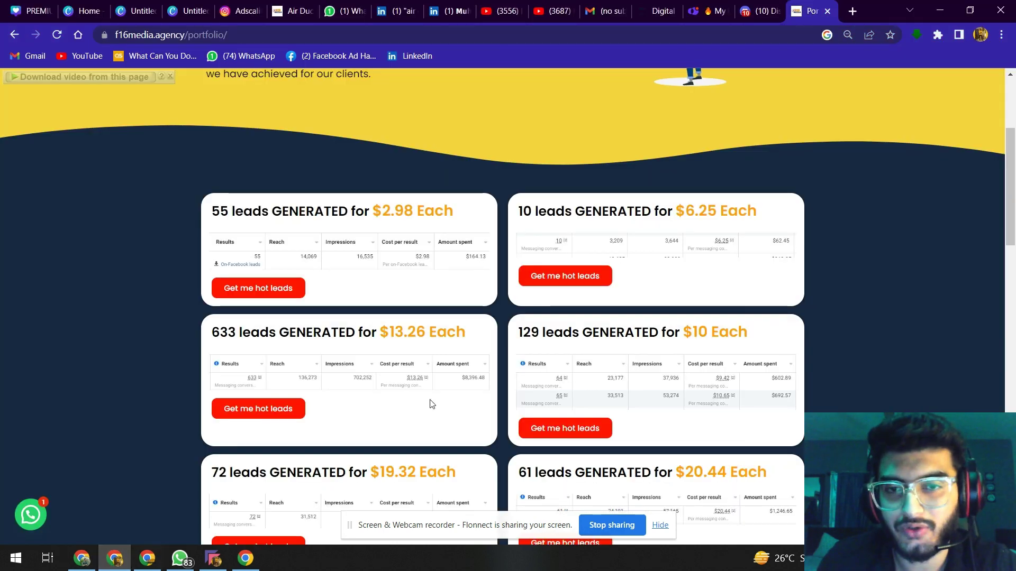
pyautogui.scroll(3, 510, 307)
pyautogui.click(251, 103)
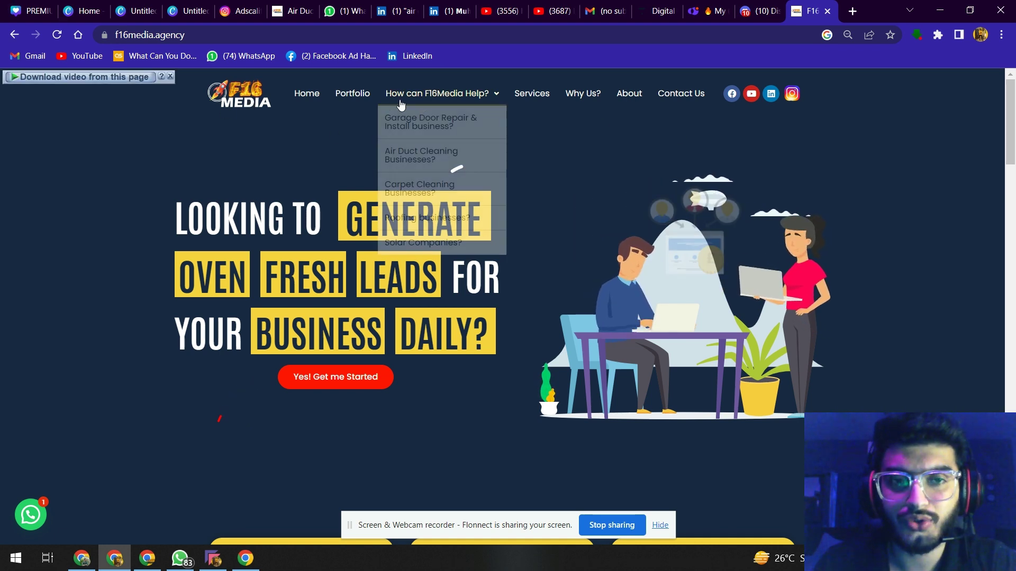
pyautogui.click(345, 98)
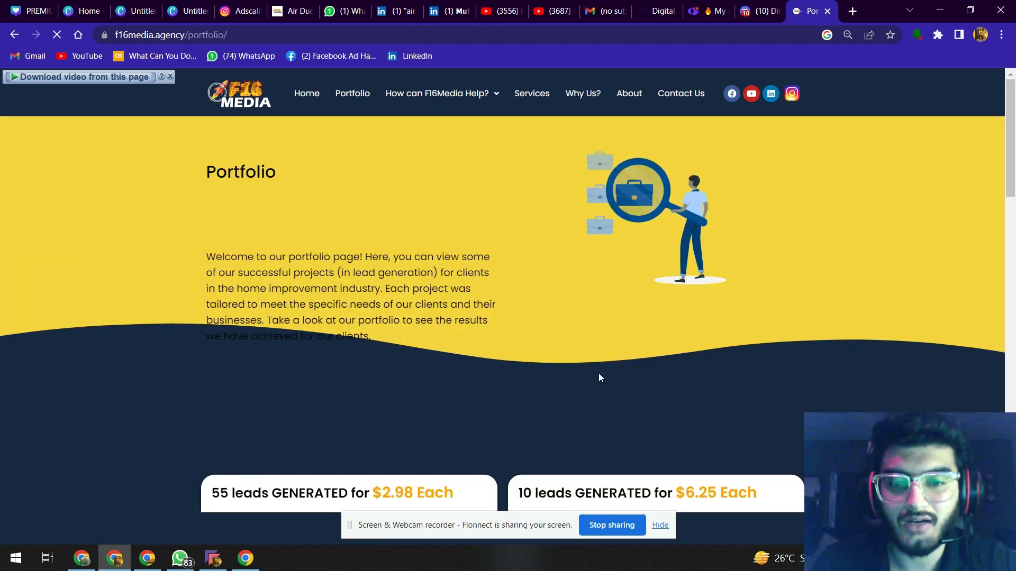
pyautogui.scroll(-2, 817, 405)
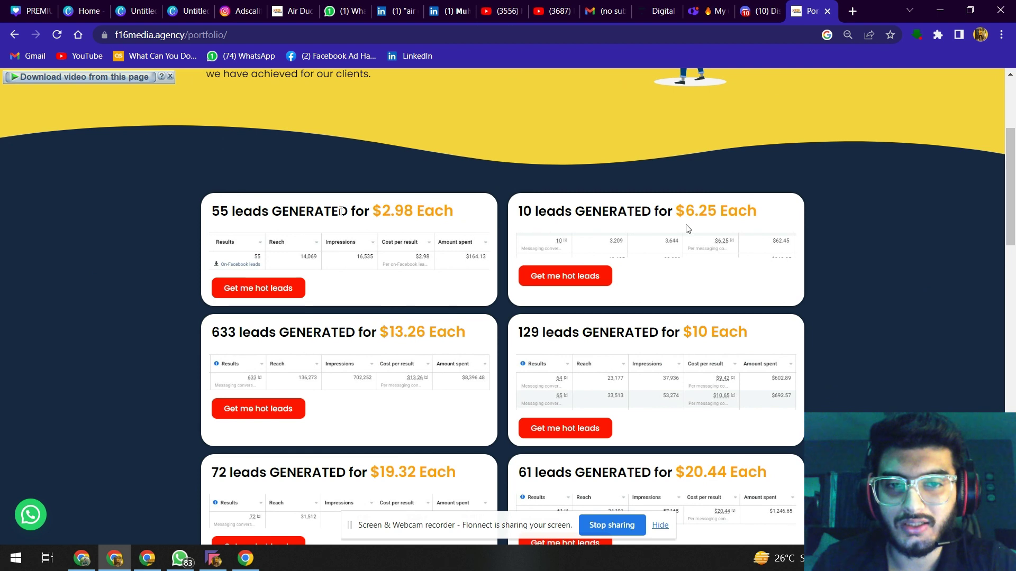
pyautogui.scroll(-2, 683, 230)
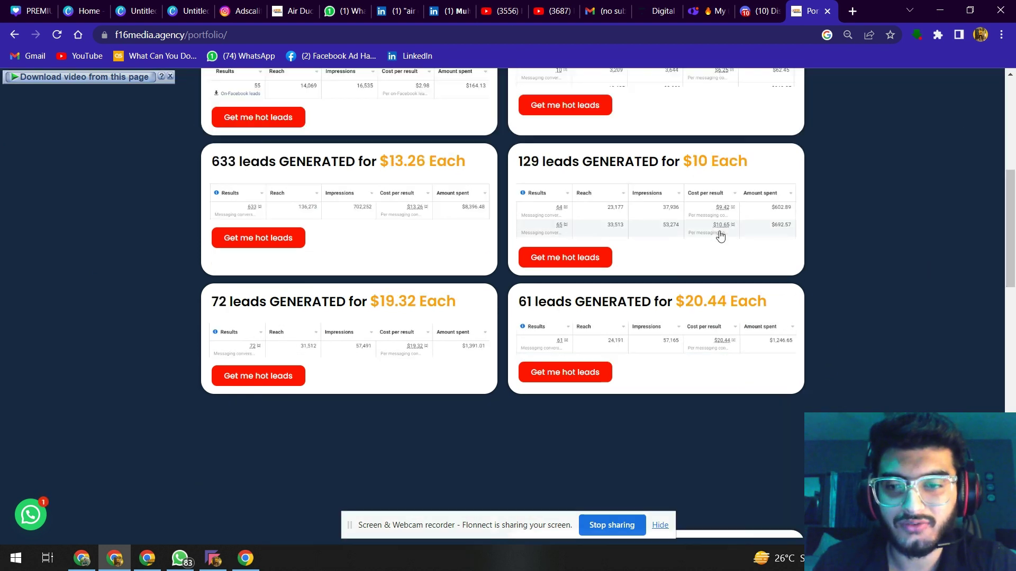
pyautogui.scroll(-2, 719, 233)
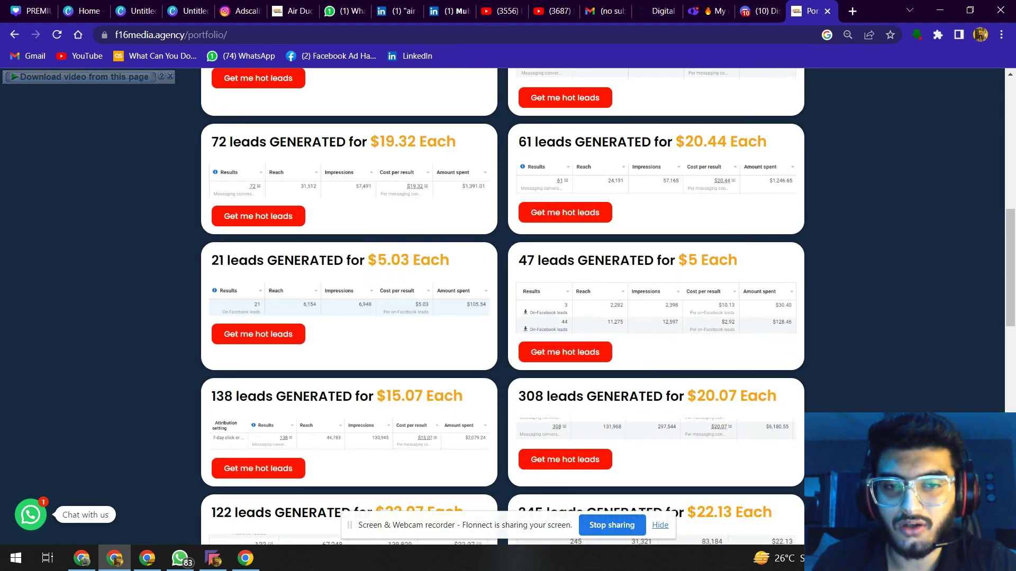
pyautogui.scroll(-2, 767, 321)
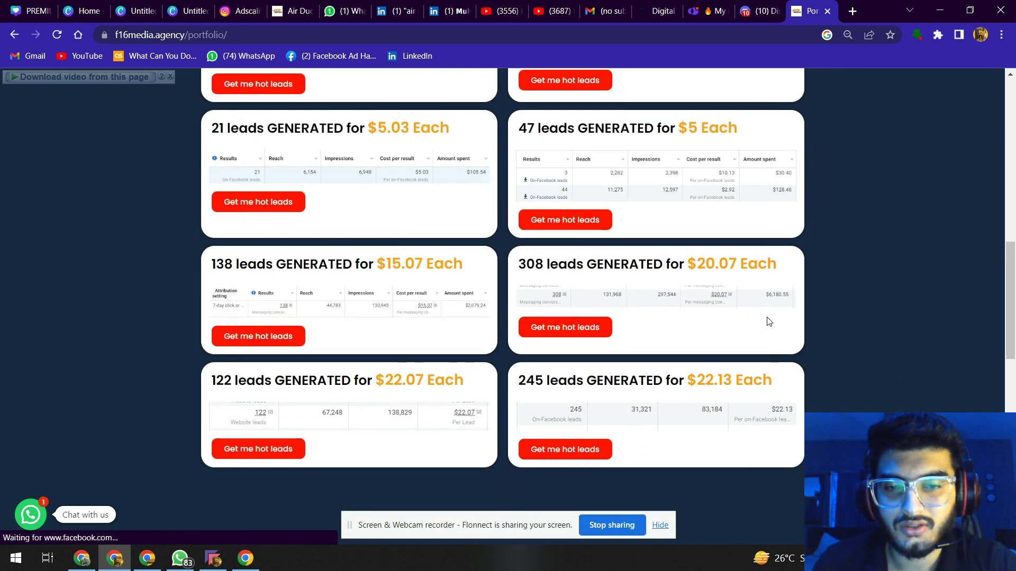
pyautogui.scroll(-1, 807, 381)
pyautogui.scroll(10, 547, 246)
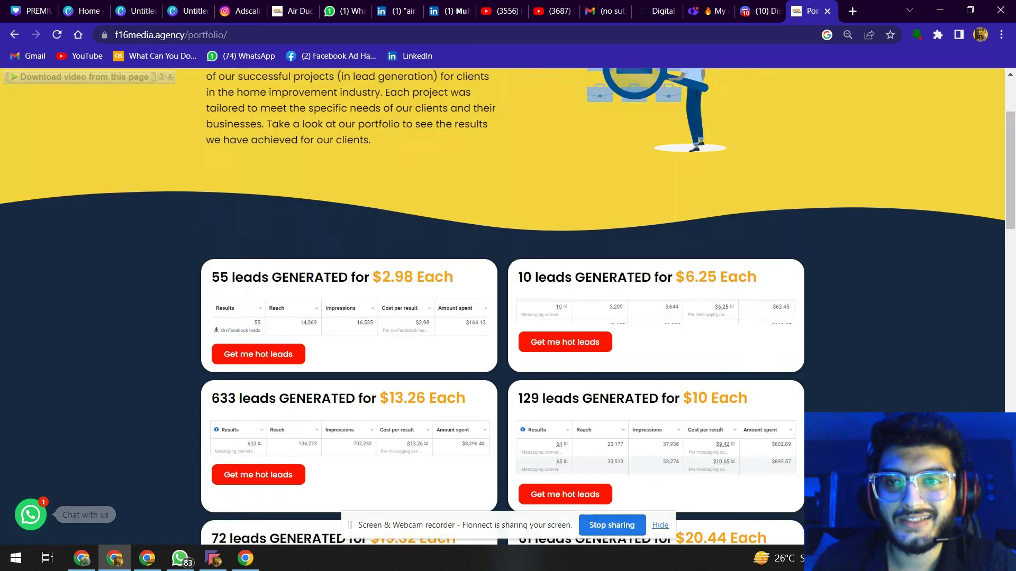
pyautogui.click(258, 95)
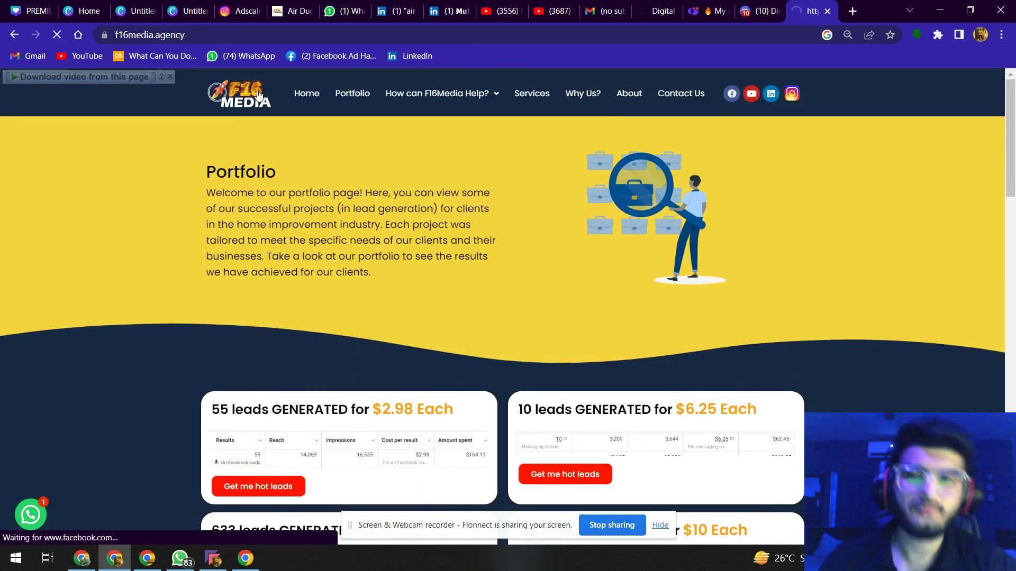